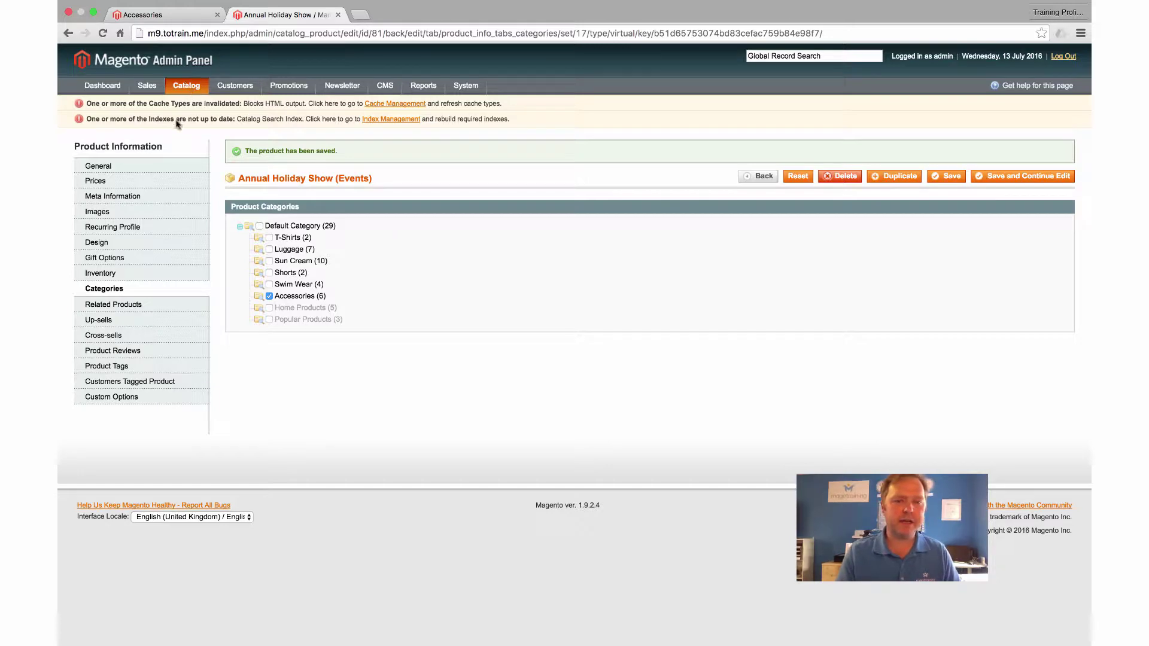
Start a new catalog product with the eBook attribute set and the Downloadable Product type.
{"action": "mouse_move", "coordinate": [189, 86]}
{"action": "left_click", "coordinate": [204, 103]}
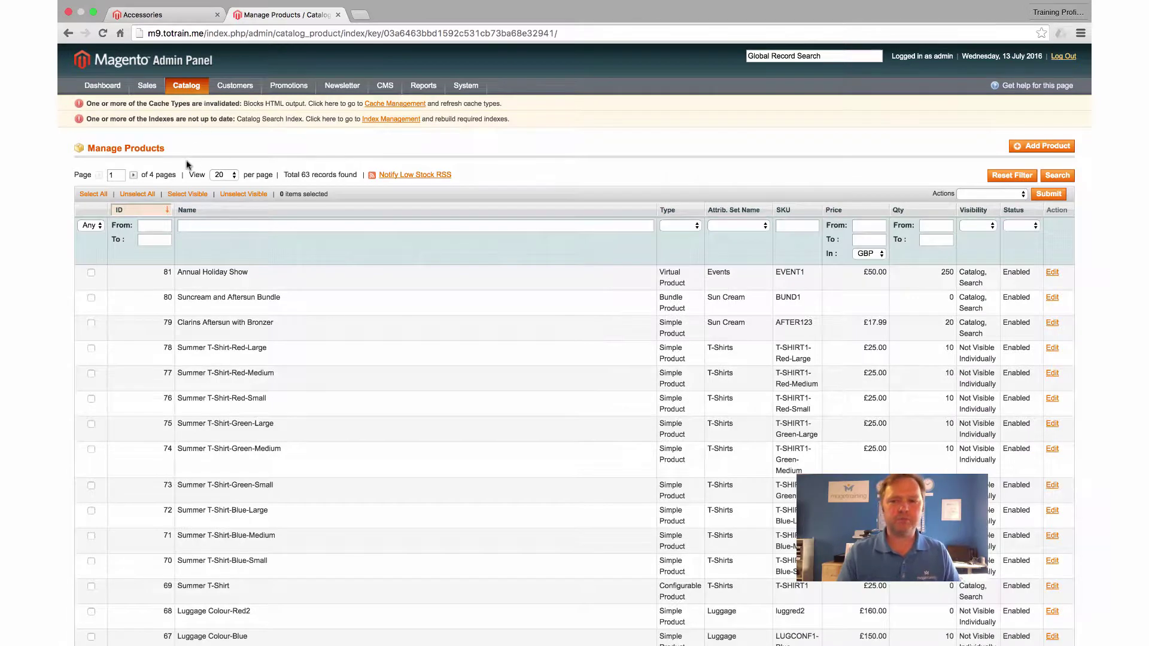
{"action": "left_click", "coordinate": [1044, 146]}
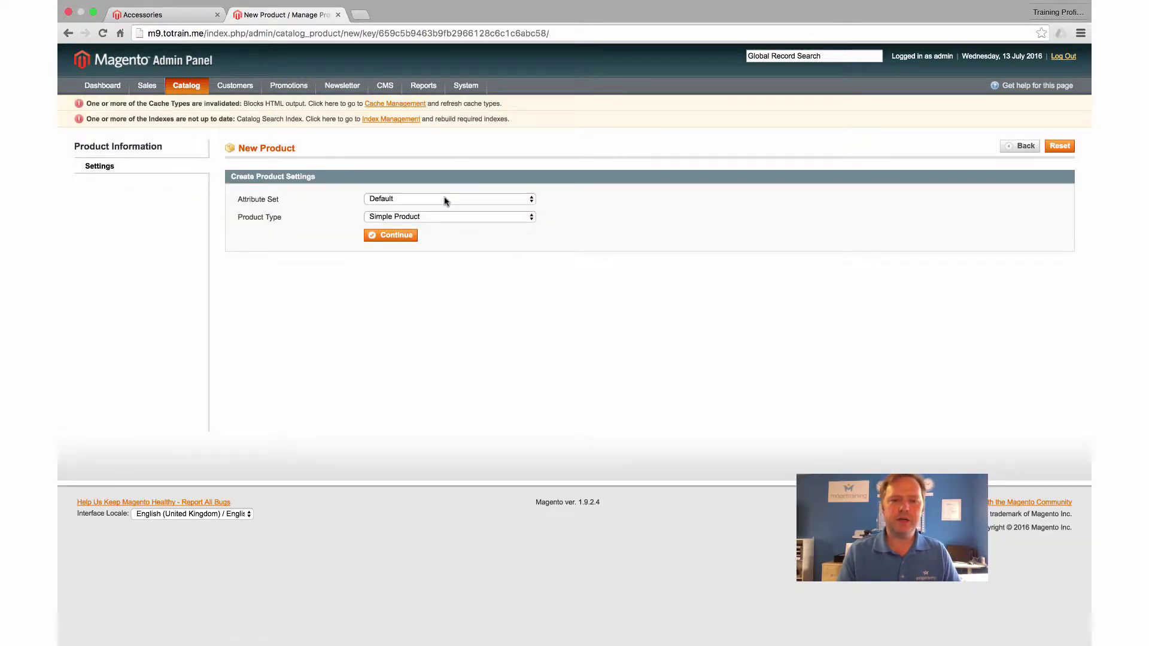
{"action": "left_click", "coordinate": [445, 200]}
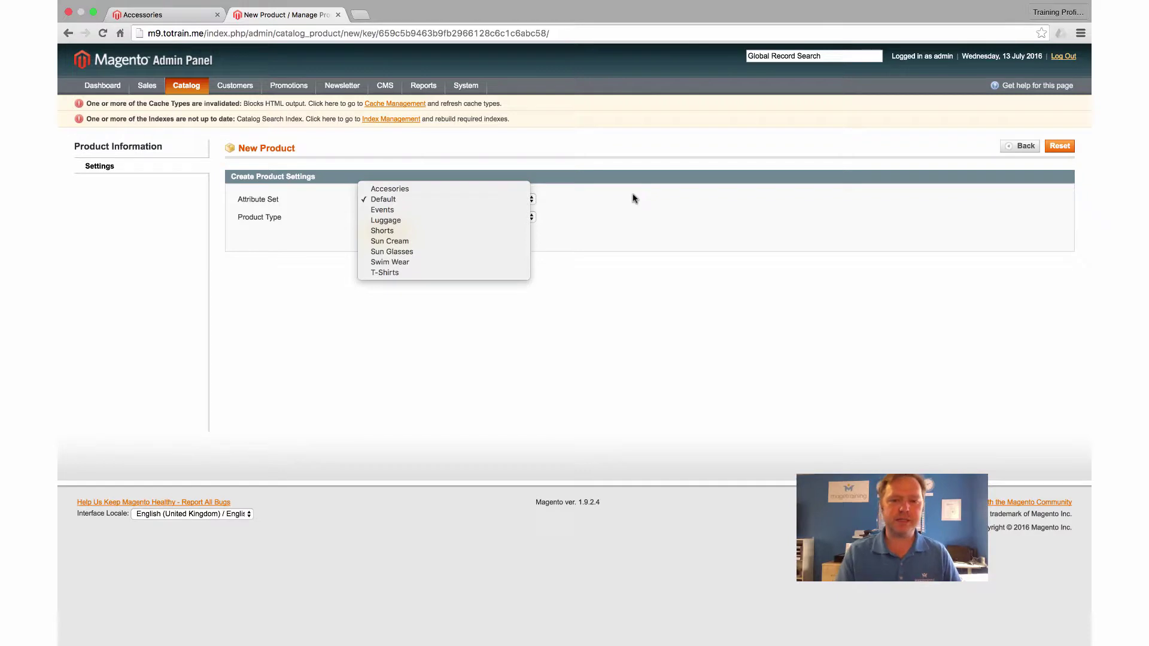
{"action": "left_click", "coordinate": [621, 172]}
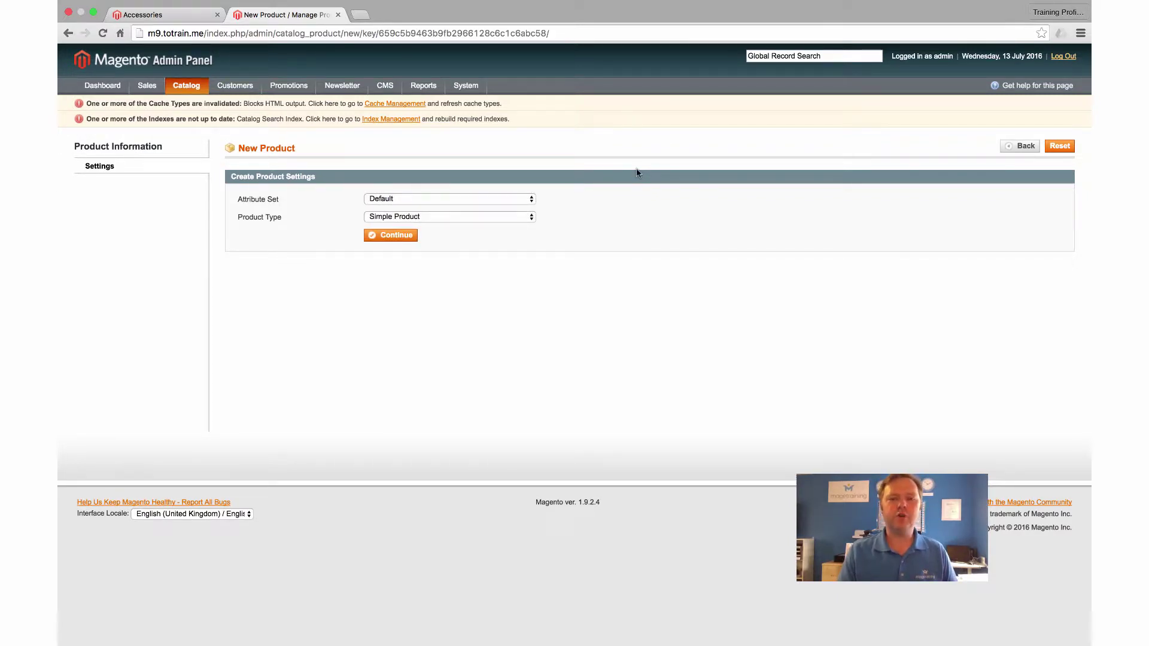
{"action": "left_click", "coordinate": [506, 199]}
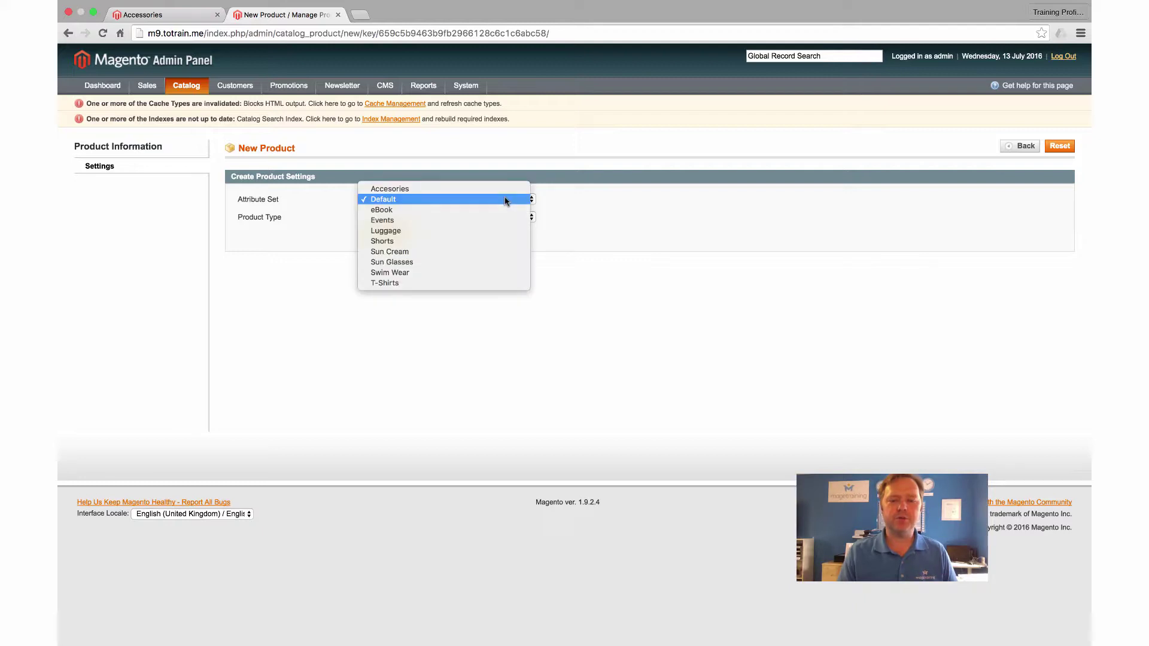
{"action": "left_click", "coordinate": [405, 211]}
{"action": "left_click", "coordinate": [428, 218]}
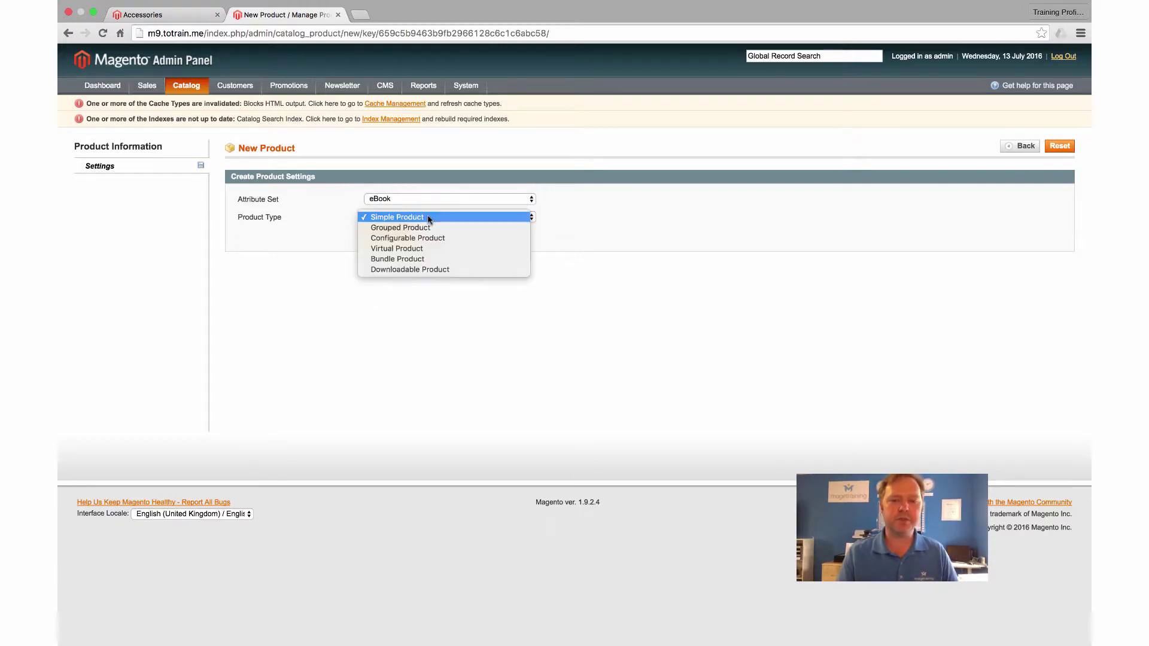
{"action": "left_click", "coordinate": [439, 270]}
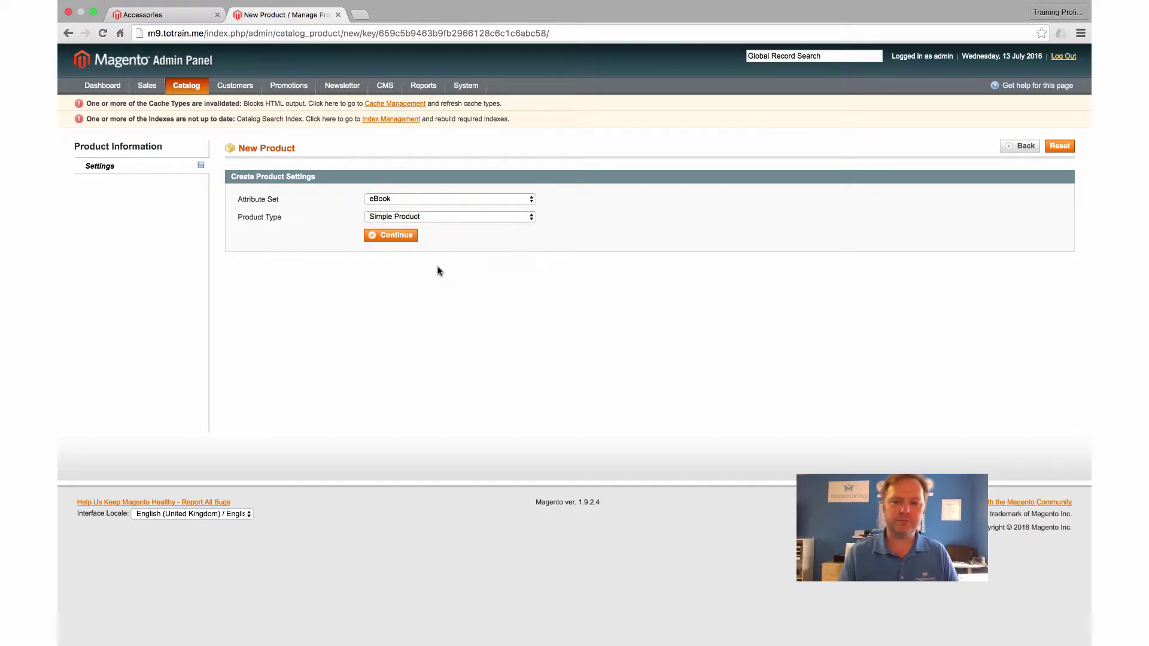
{"action": "left_click", "coordinate": [393, 237]}
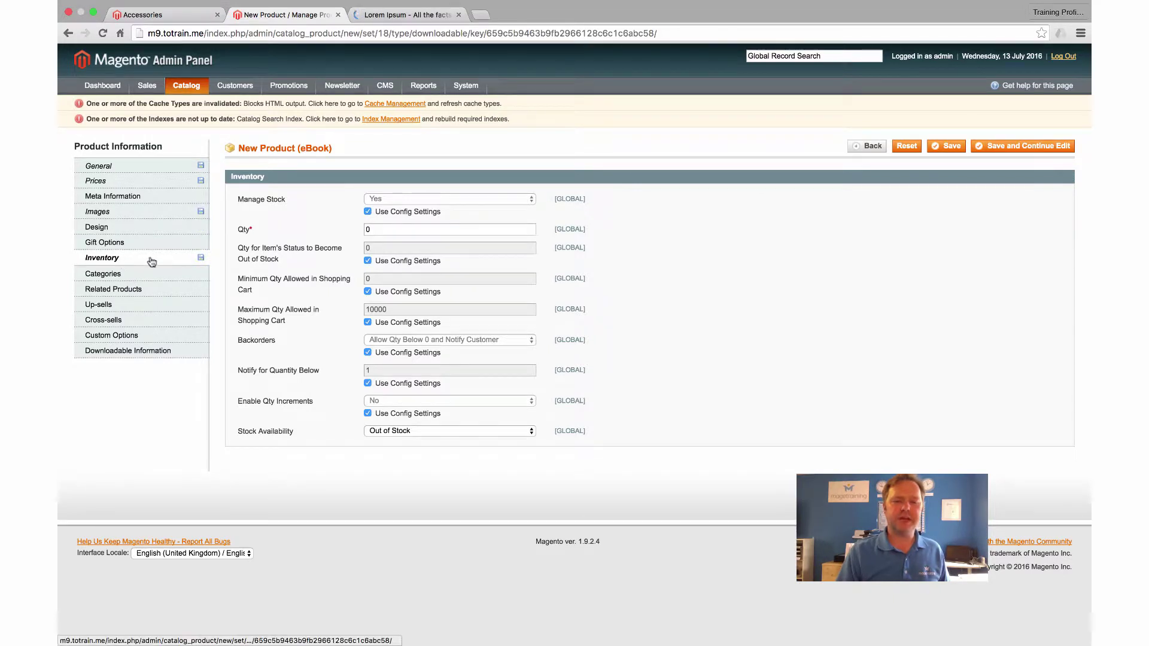
Override the config setting for Manage Stock in the product's inventory and set it to No.
{"action": "left_click", "coordinate": [367, 212]}
{"action": "left_click", "coordinate": [402, 199]}
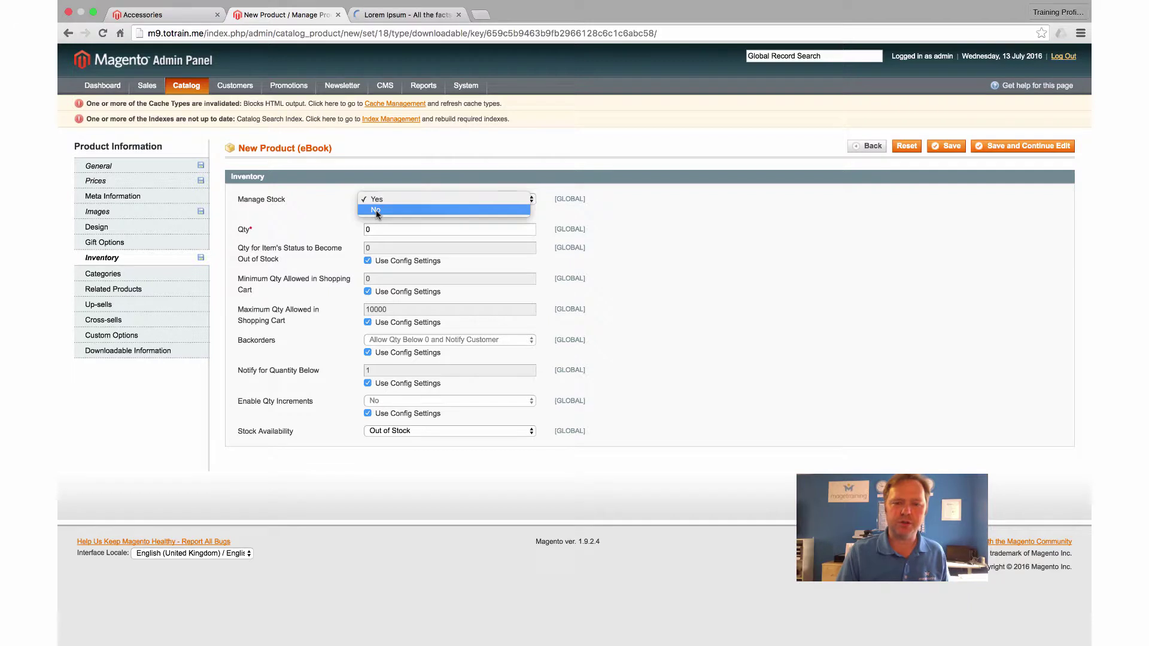
{"action": "left_click", "coordinate": [376, 210]}
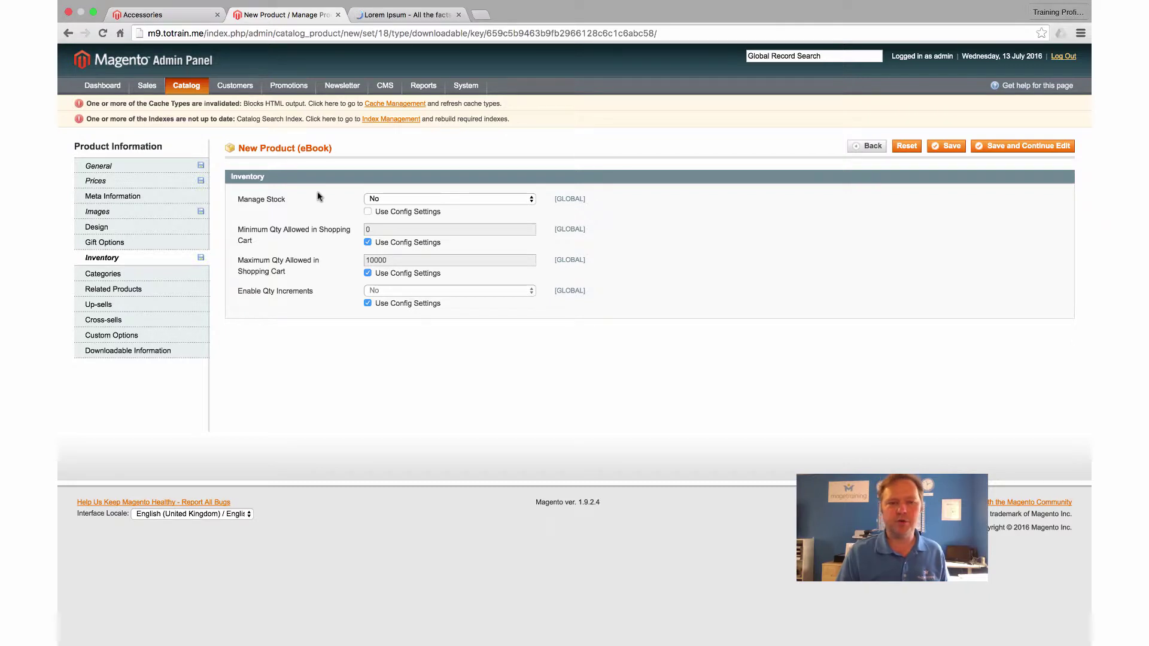
Add a sample row titled "Introduction Sample Chapter" to the product's downloadable information.
{"action": "left_click", "coordinate": [103, 274]}
{"action": "left_click", "coordinate": [138, 350]}
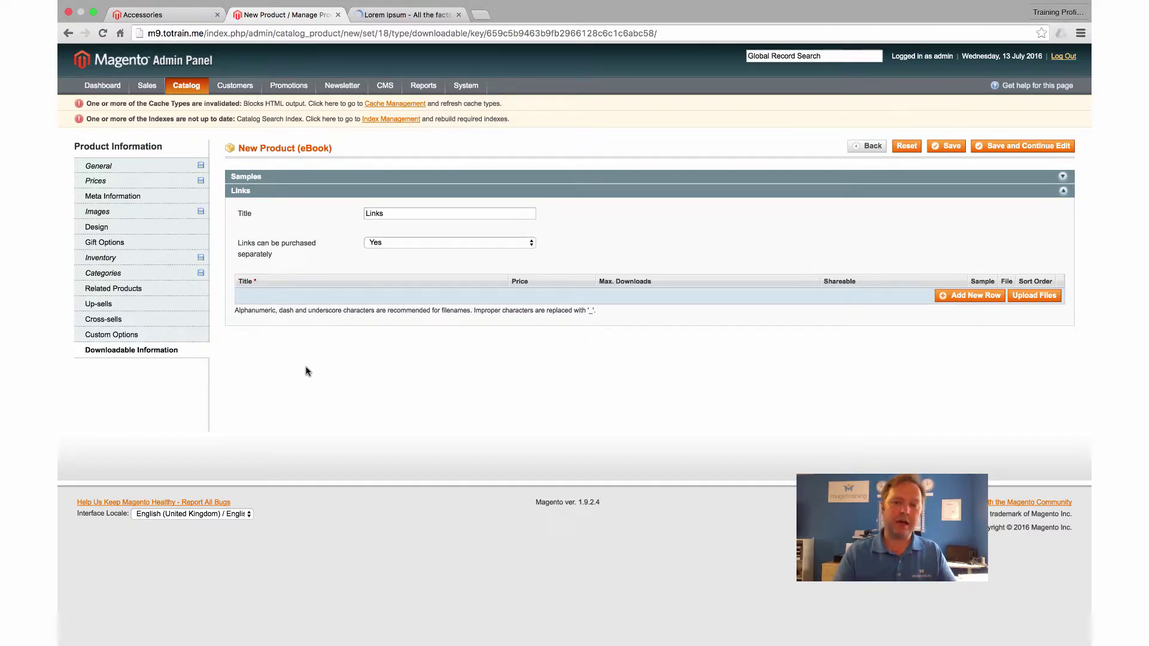
{"action": "left_click", "coordinate": [254, 178]}
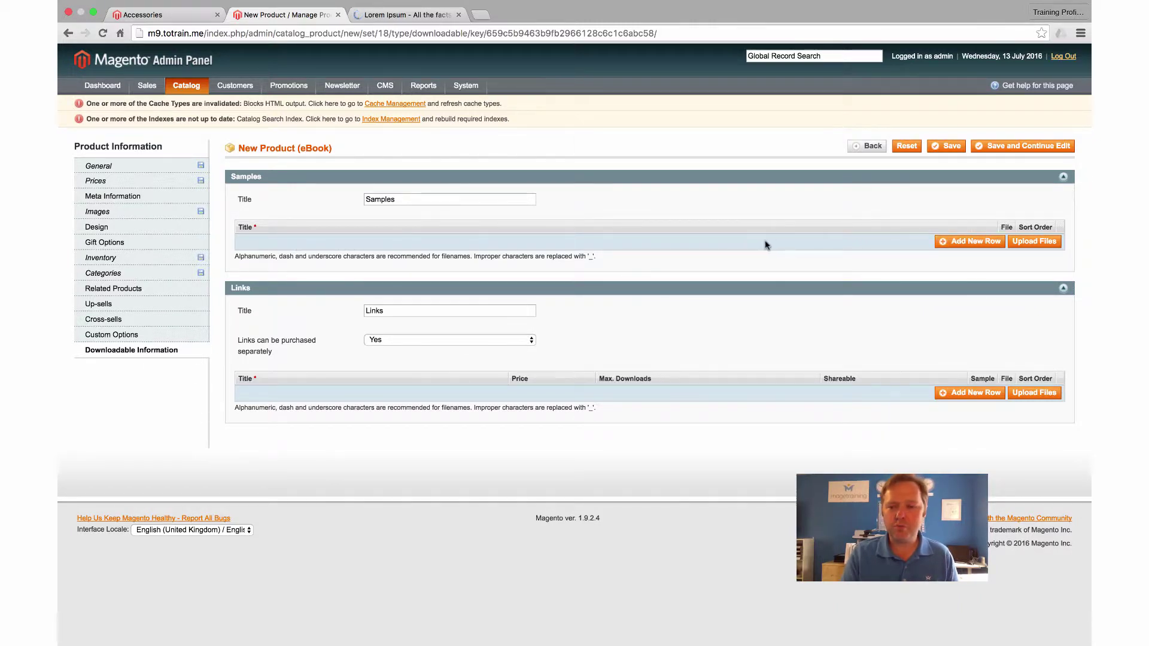
{"action": "left_click", "coordinate": [970, 241]}
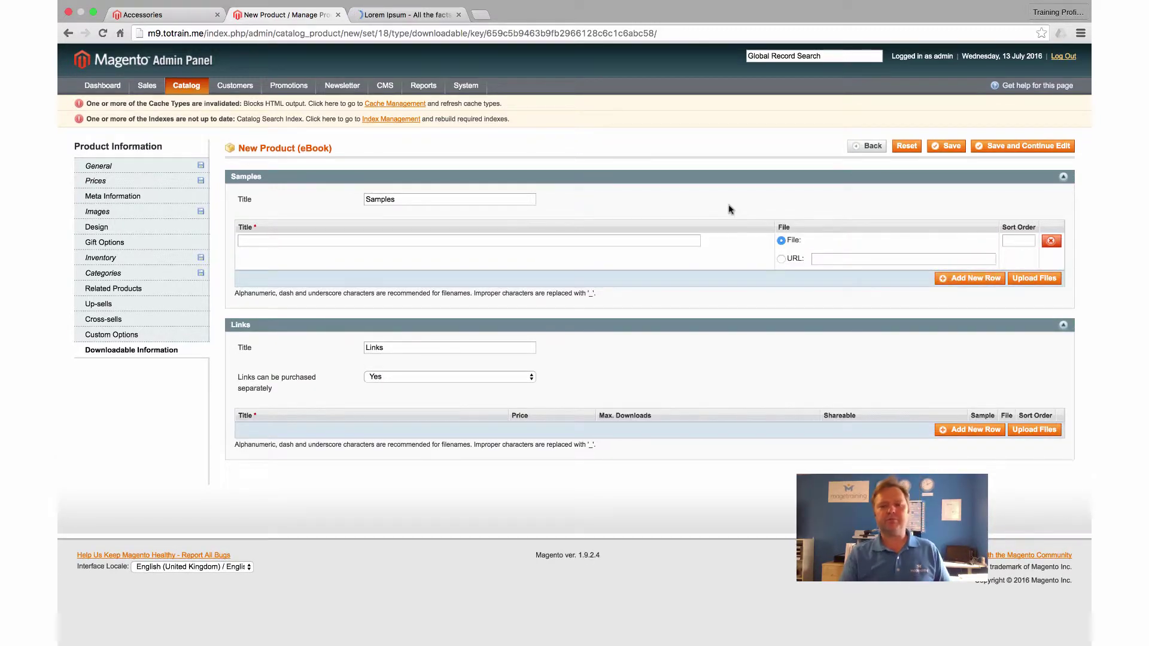
{"action": "left_click", "coordinate": [417, 239]}
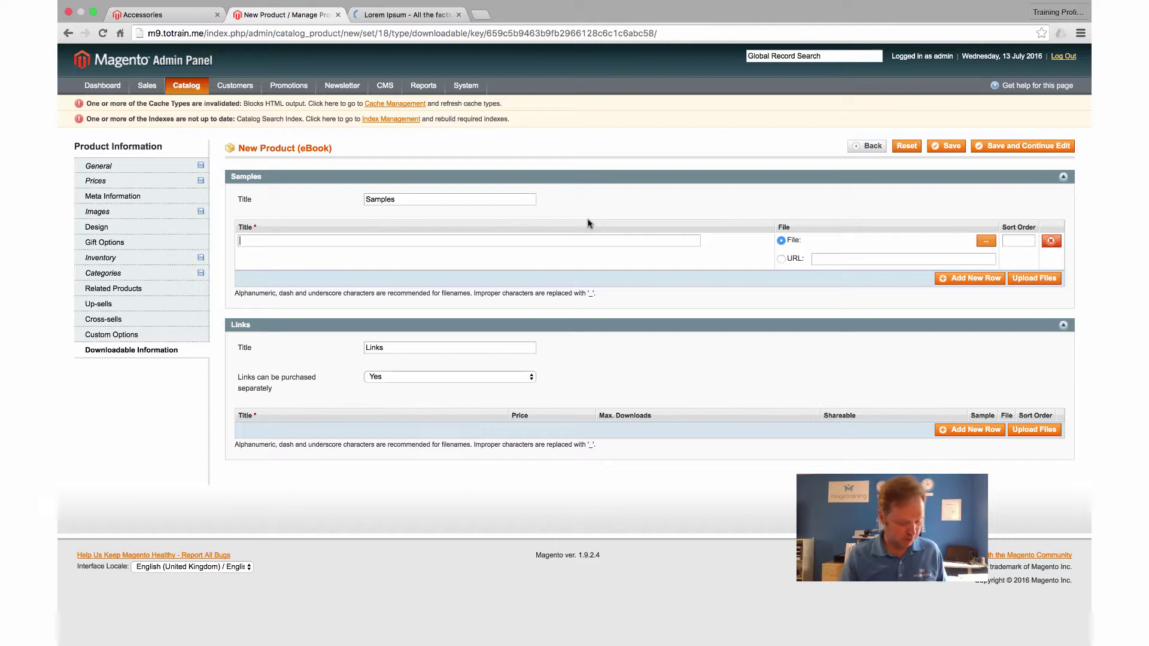
{"action": "type", "text": "Introduction Sample Chapter"}
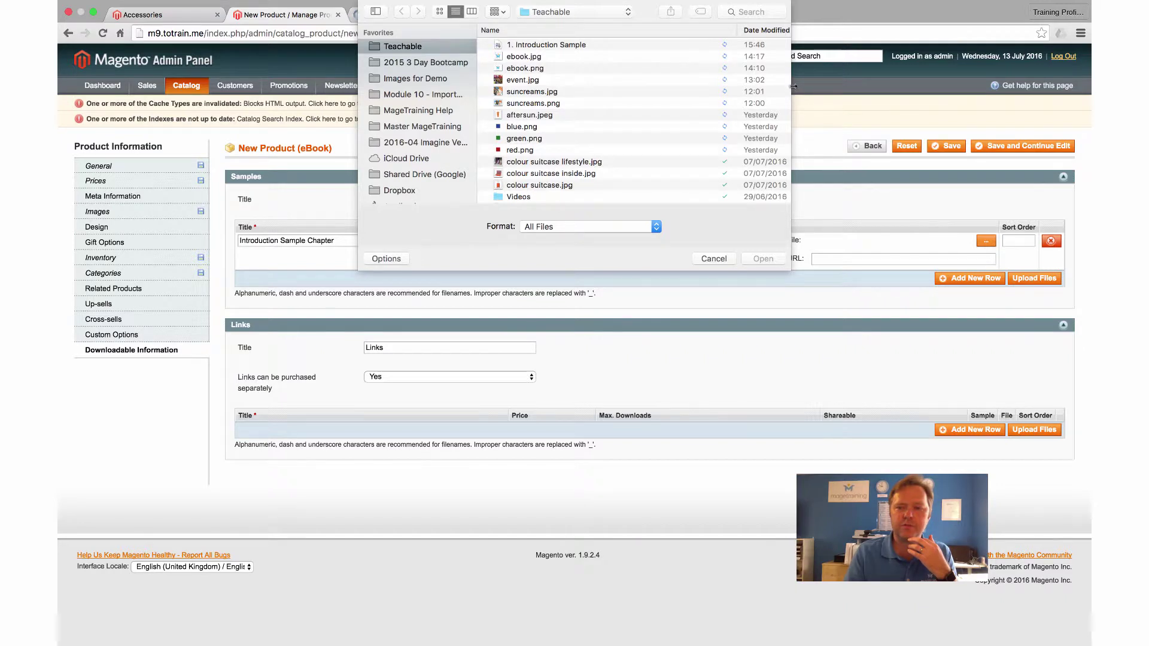
Attach the PDF "1. Introduction Sample" to the sample row and upload it.
{"action": "left_click_drag", "start_coordinate": [793, 86], "coordinate": [902, 90]}
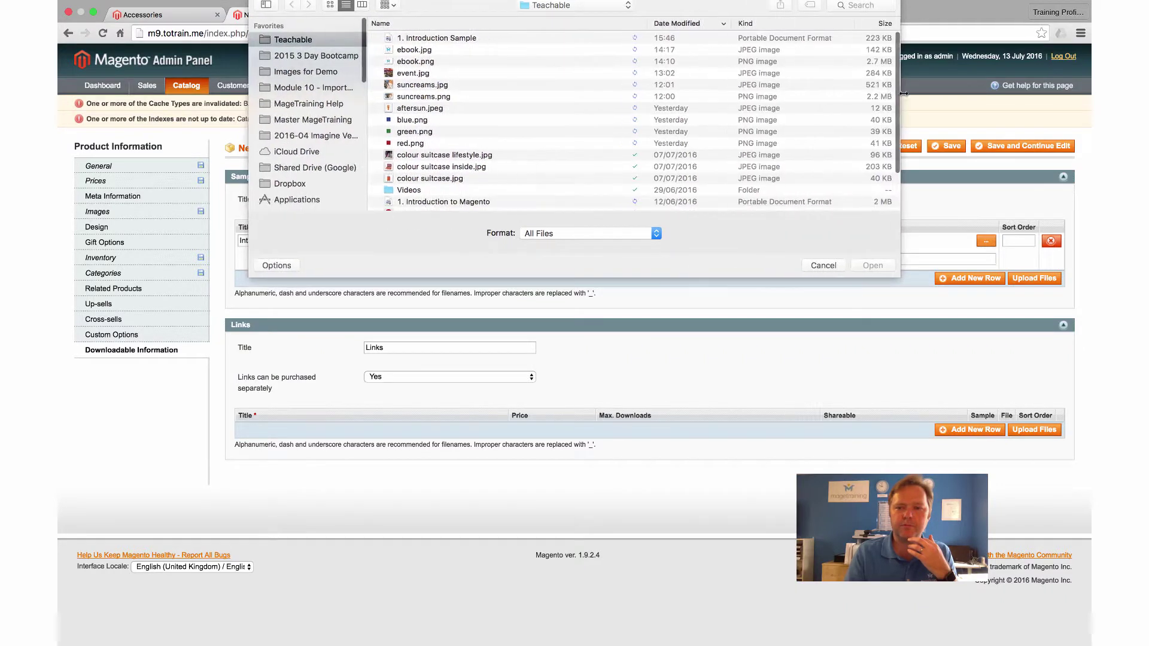
{"action": "left_click", "coordinate": [776, 24]}
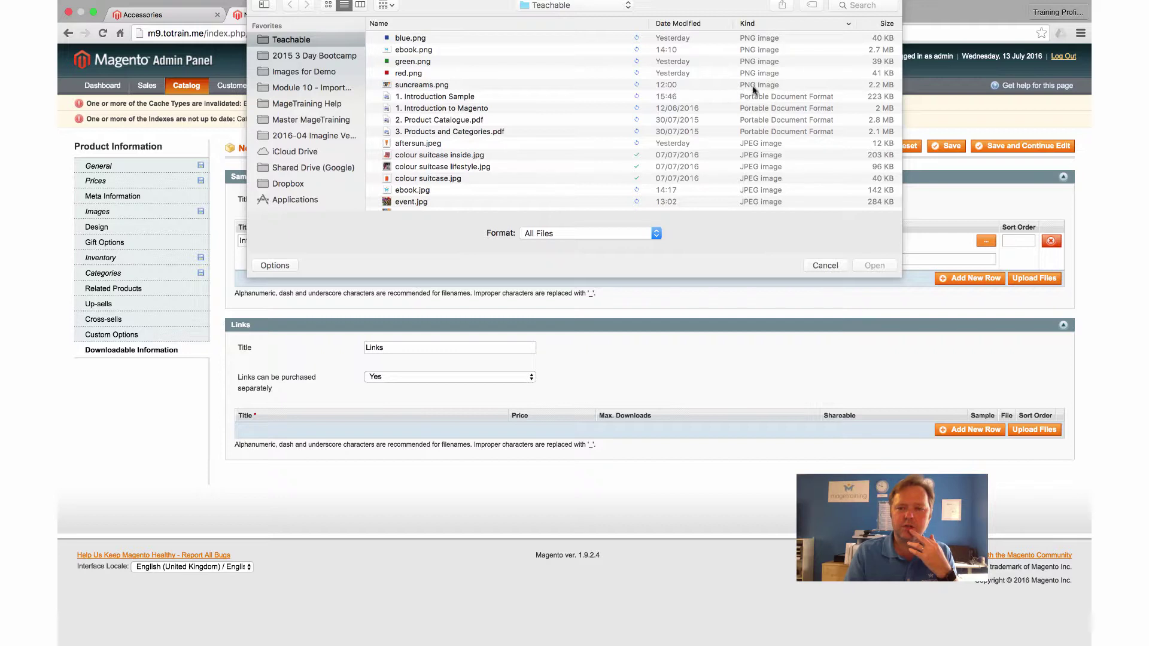
{"action": "left_click", "coordinate": [441, 98]}
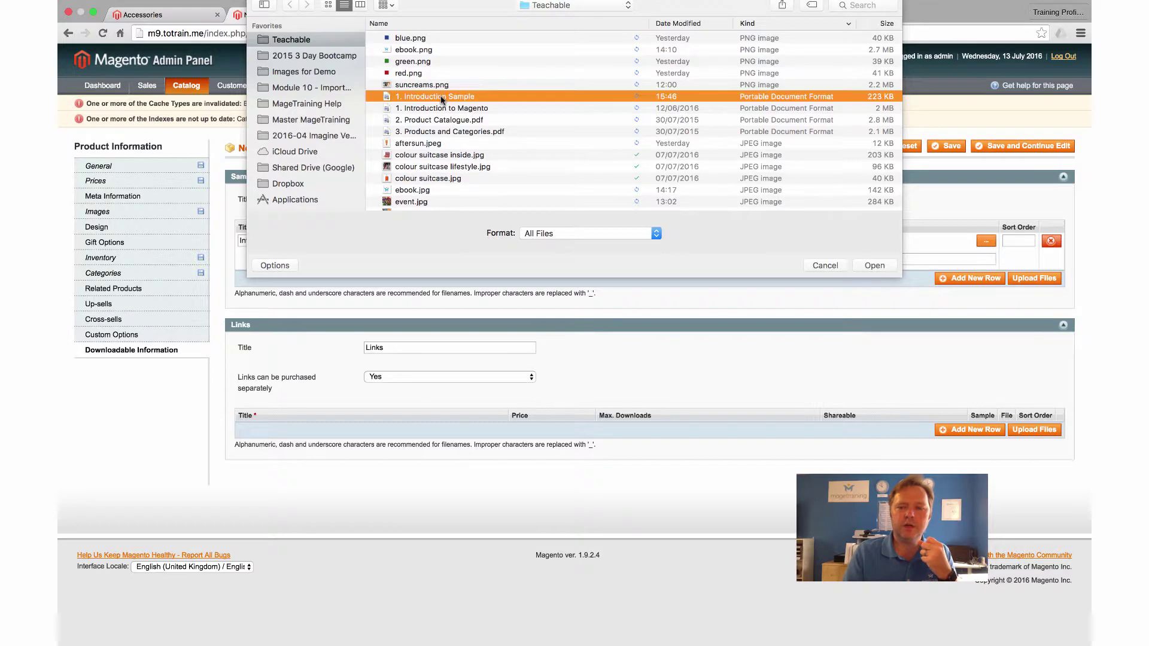
{"action": "left_click", "coordinate": [874, 266]}
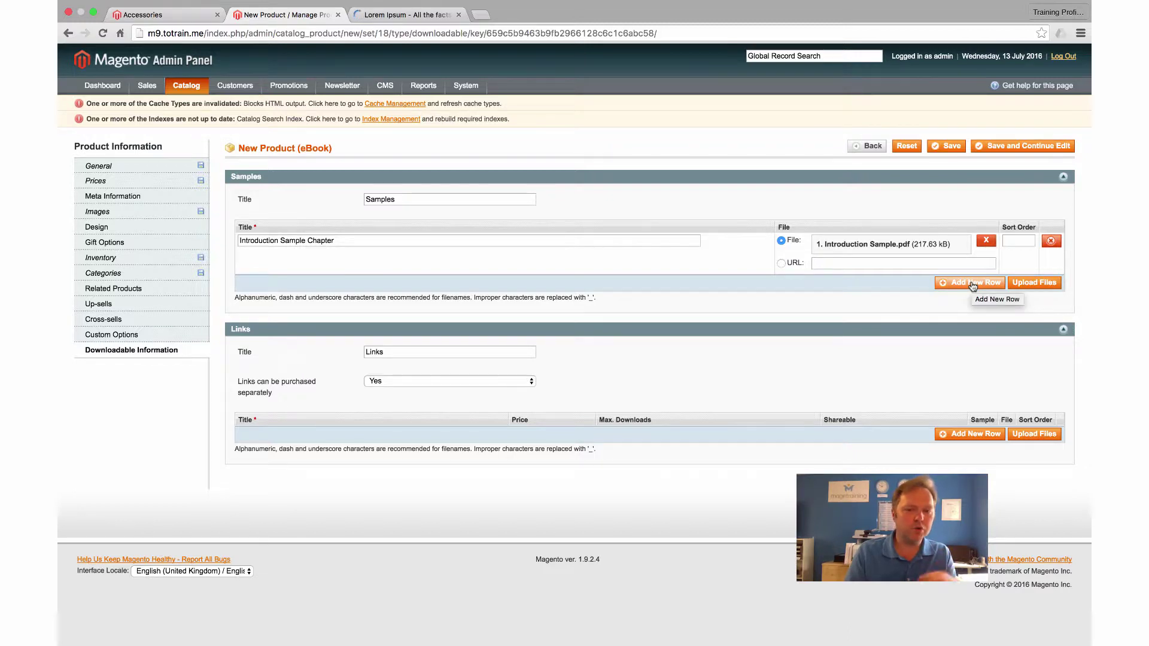
{"action": "left_click", "coordinate": [1029, 286]}
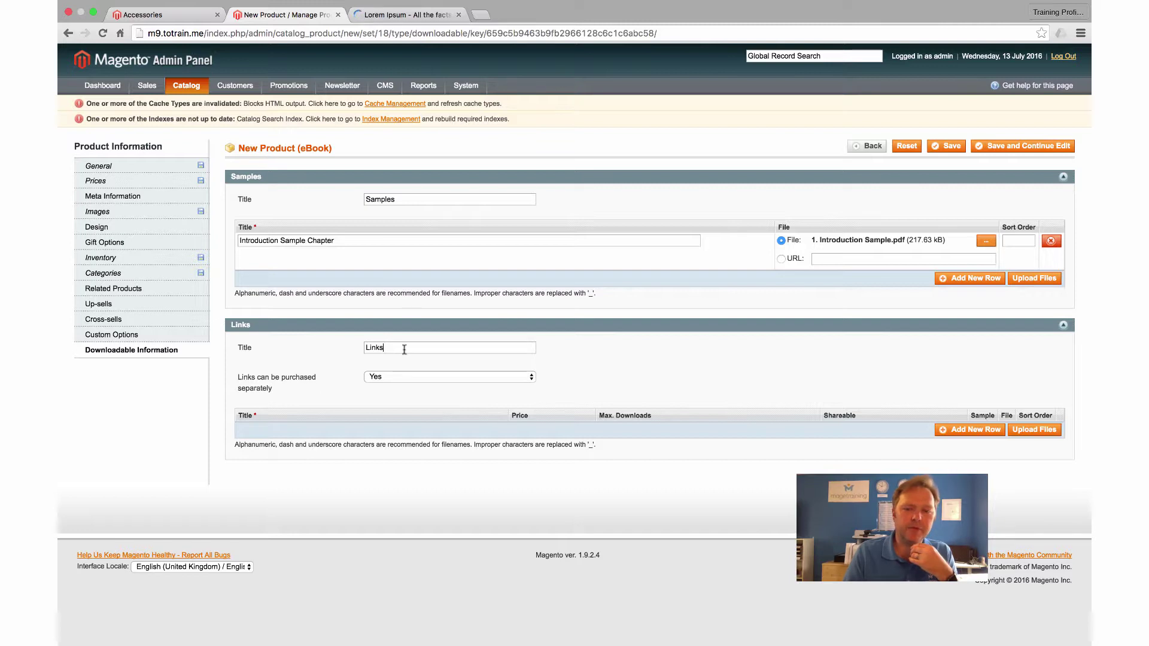
Change the title of the downloadable links section to "List of Chapters".
{"action": "left_click_drag", "start_coordinate": [420, 348], "coordinate": [312, 349]}
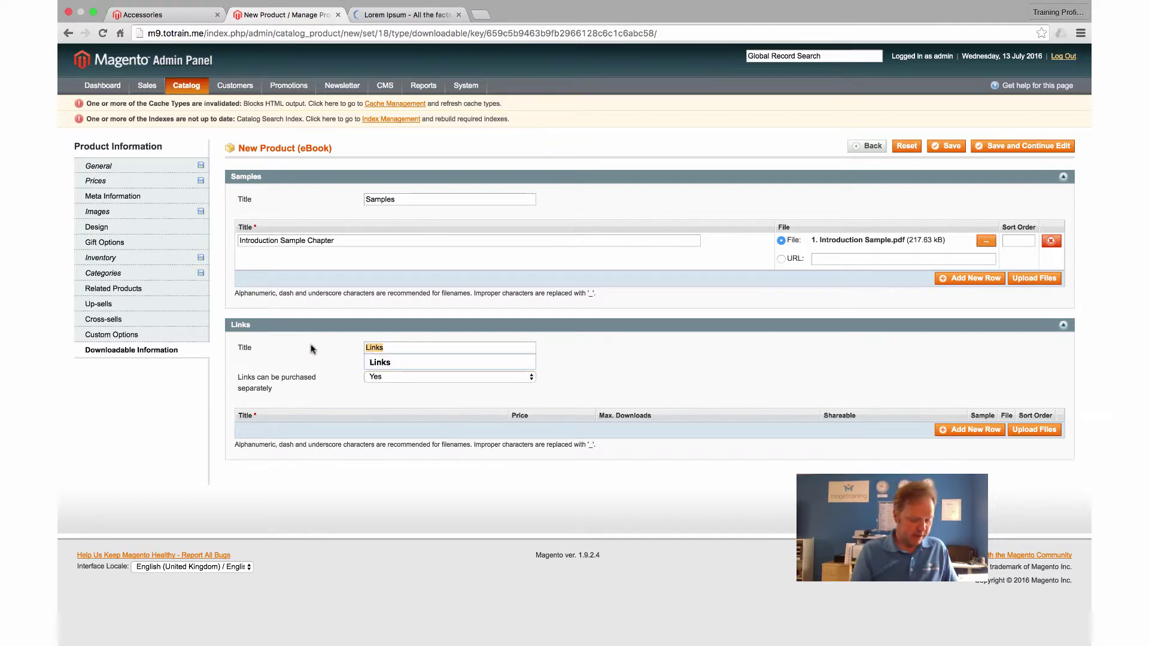
{"action": "type", "text": "List of C"}
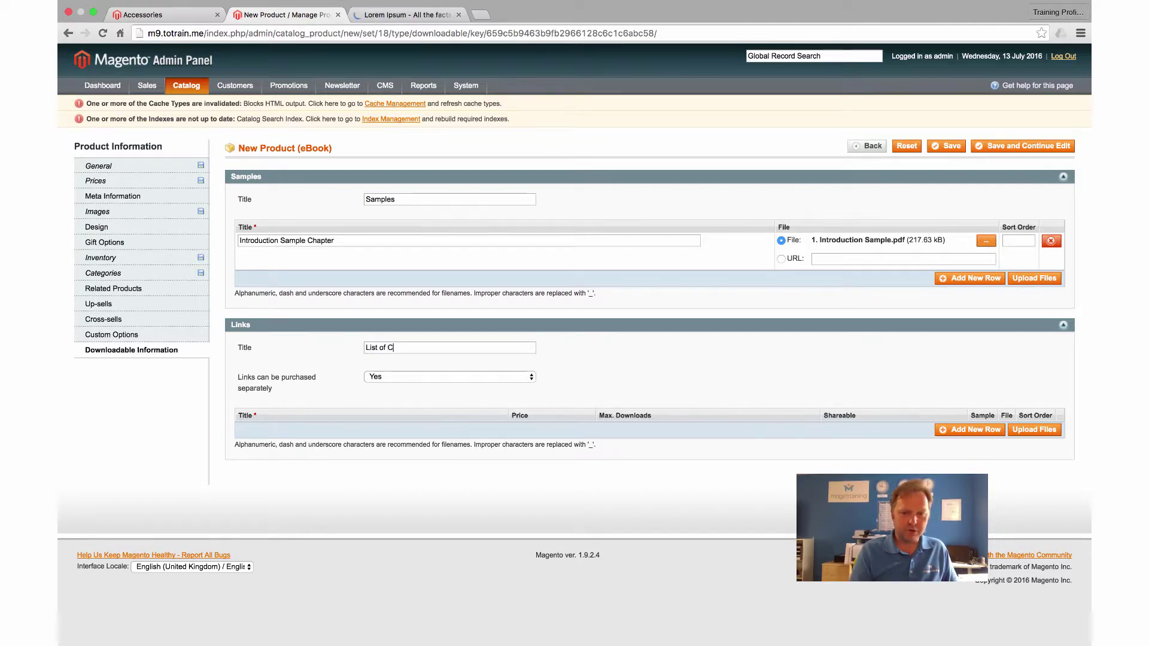
{"action": "type", "text": "hapter"}
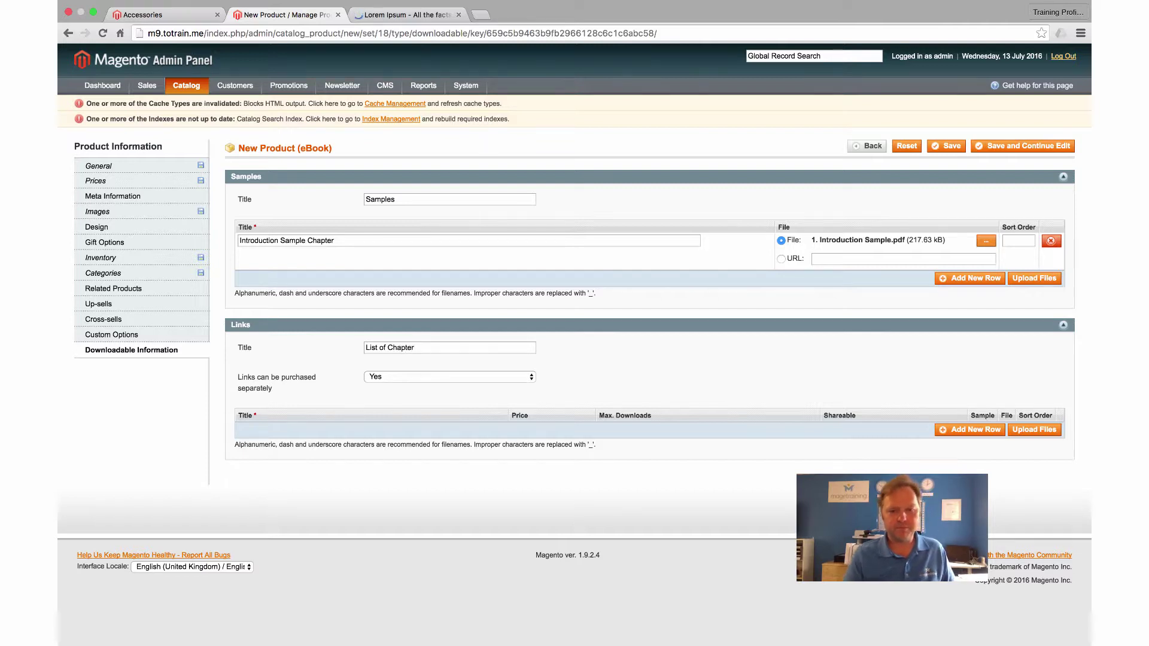
{"action": "type", "text": "s"}
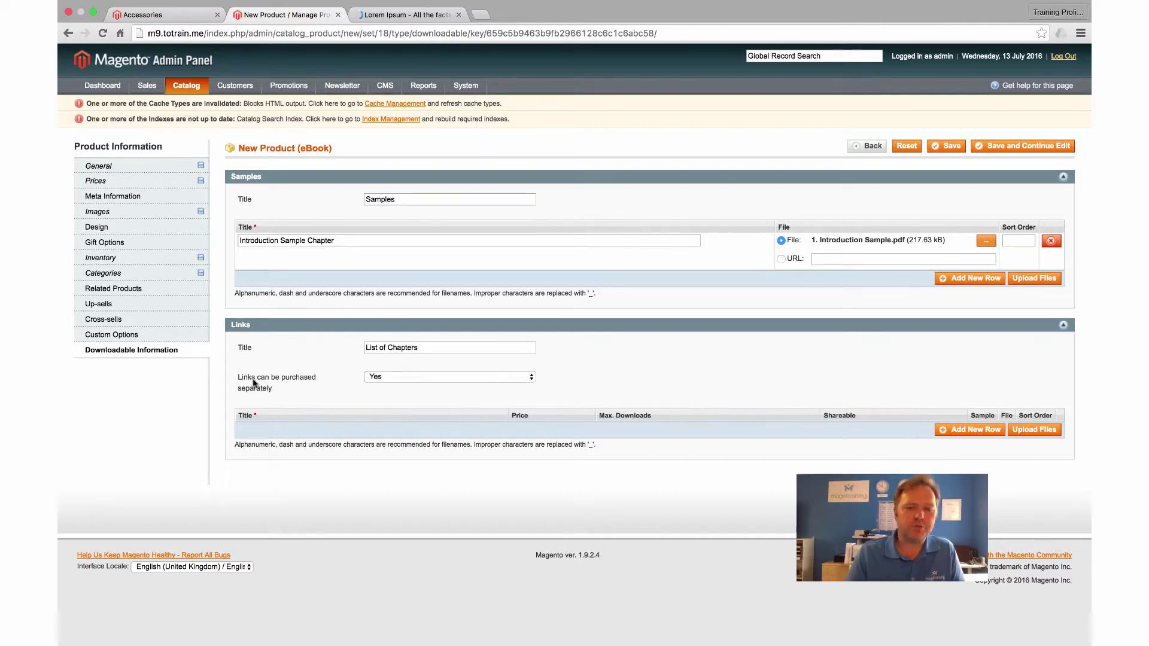
Set whether the links can be purchased separately to No.
{"action": "left_click", "coordinate": [387, 382]}
{"action": "left_click", "coordinate": [321, 360]}
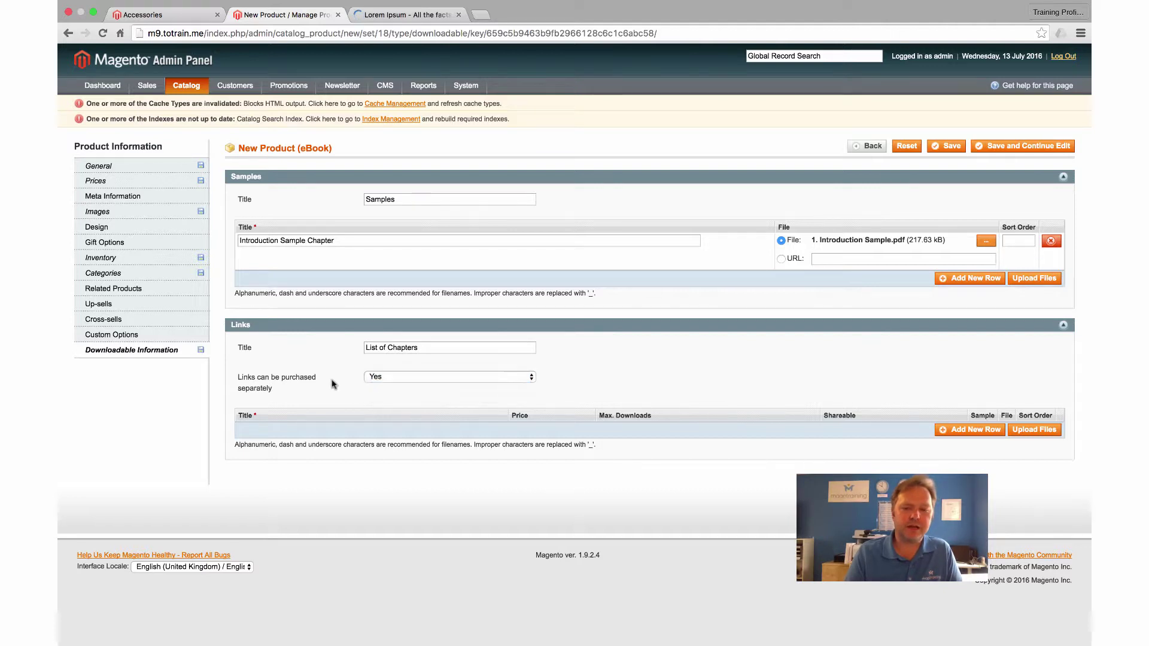
{"action": "left_click", "coordinate": [380, 379]}
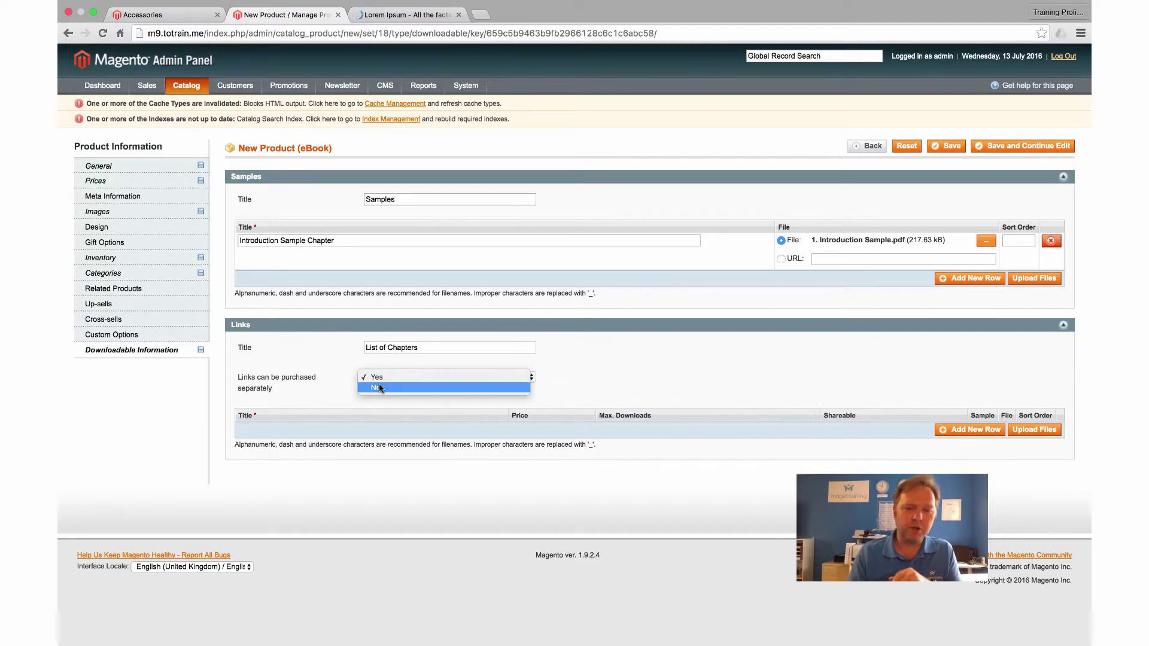
{"action": "left_click", "coordinate": [380, 387]}
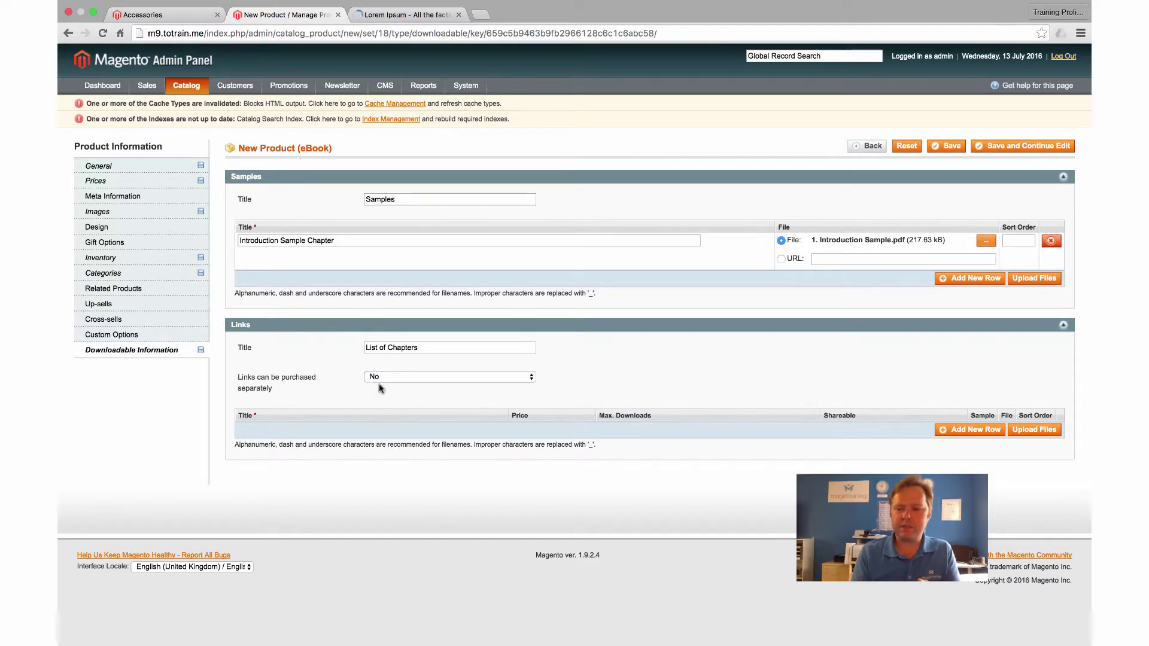
Add a link row titled "Chapter 1 - Introduction" and set the links to be purchasable separately to Yes.
{"action": "left_click", "coordinate": [974, 430]}
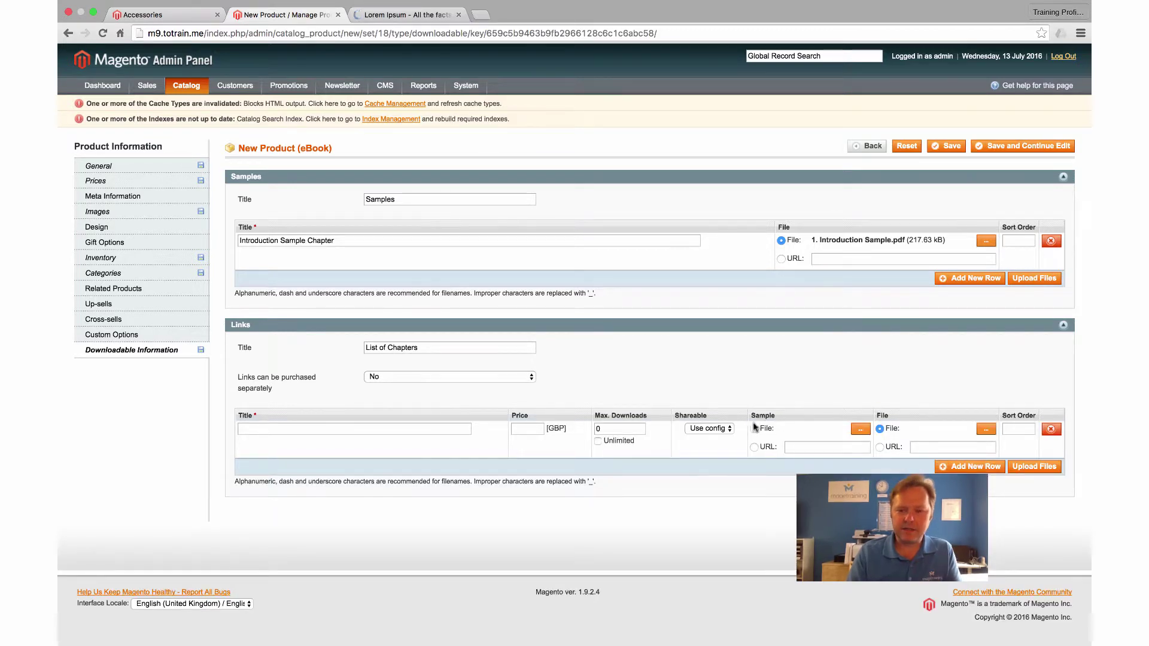
{"action": "left_click", "coordinate": [308, 429]}
{"action": "type", "text": "Chapt"}
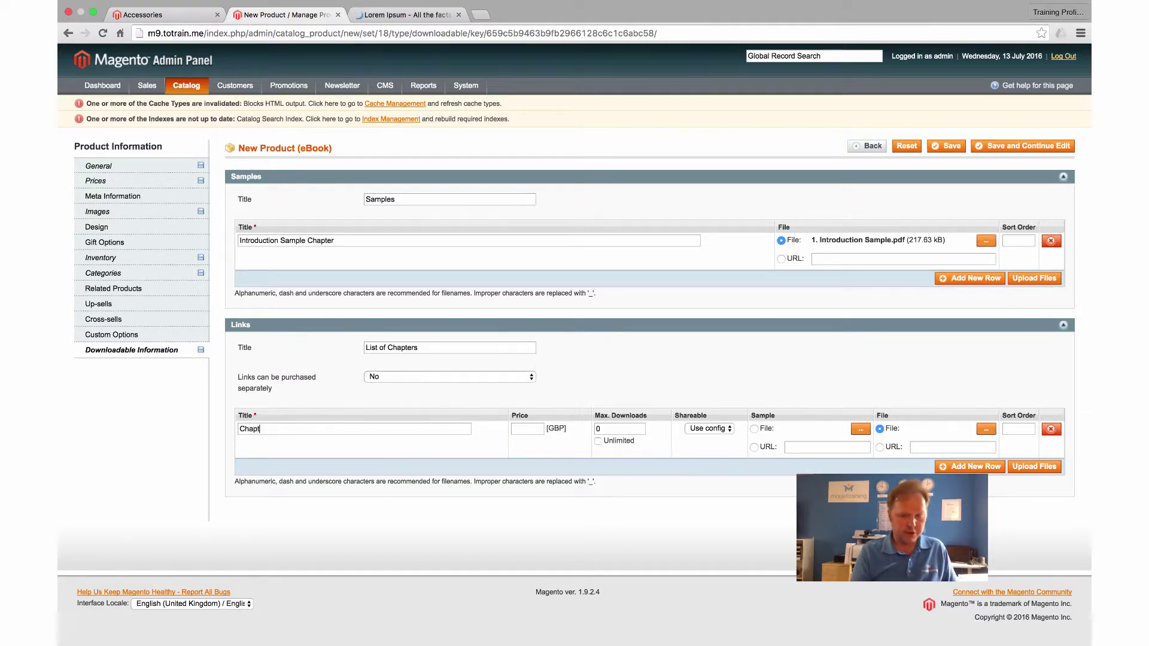
{"action": "type", "text": "er 2"}
{"action": "key", "text": "BackSpace"}
{"action": "key", "text": "BackSpace"}
{"action": "type", "text": "1 "}
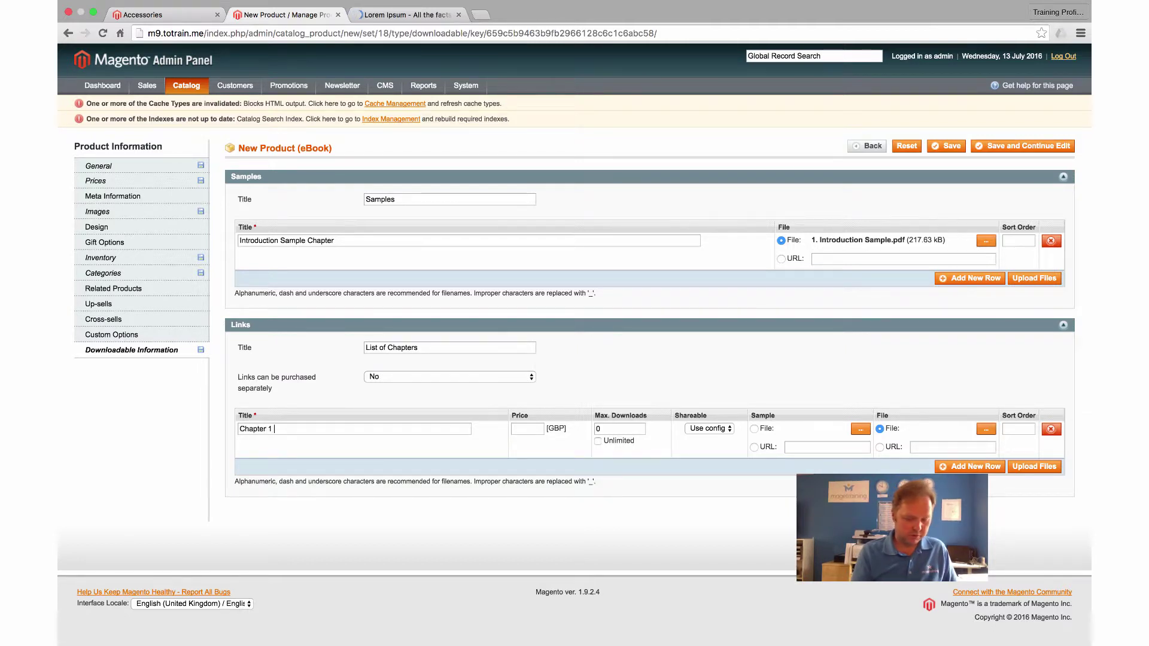
{"action": "type", "text": "- Introduction"}
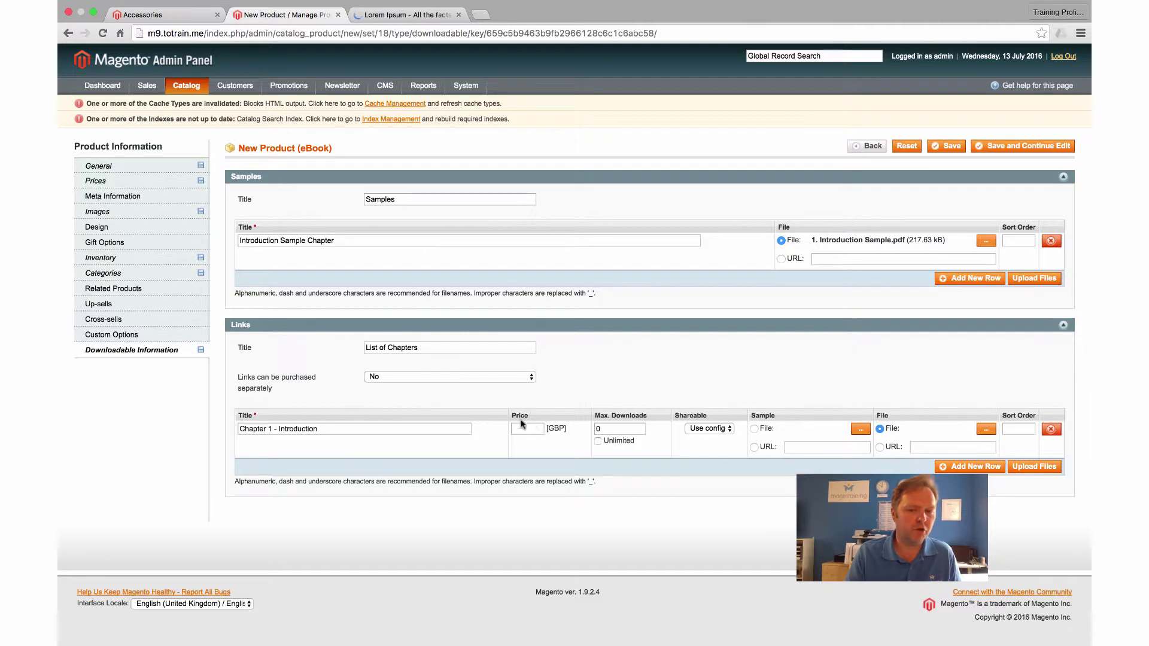
{"action": "left_click", "coordinate": [490, 377]}
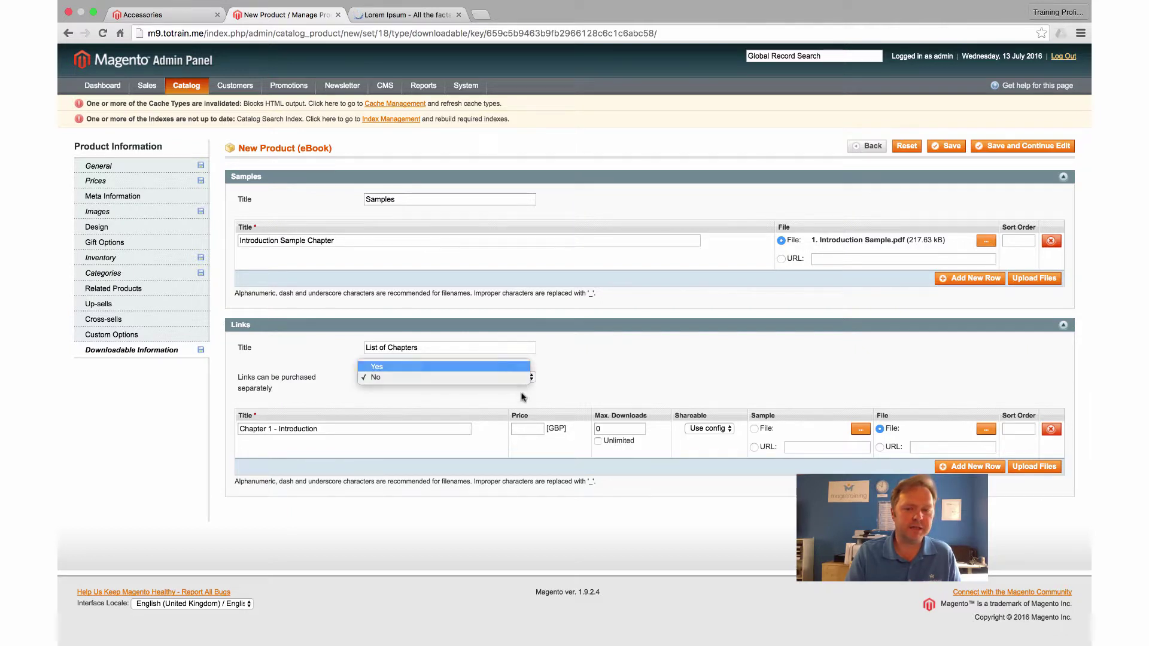
{"action": "left_click", "coordinate": [490, 367]}
{"action": "left_click", "coordinate": [527, 430]}
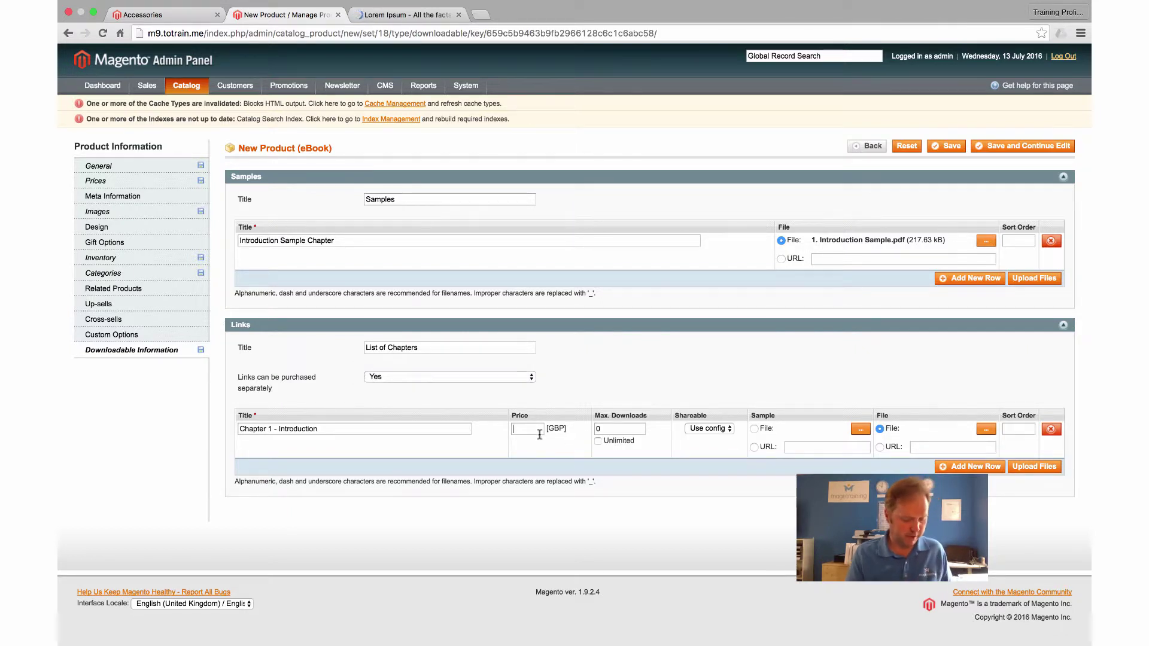
{"action": "type", "text": "10"}
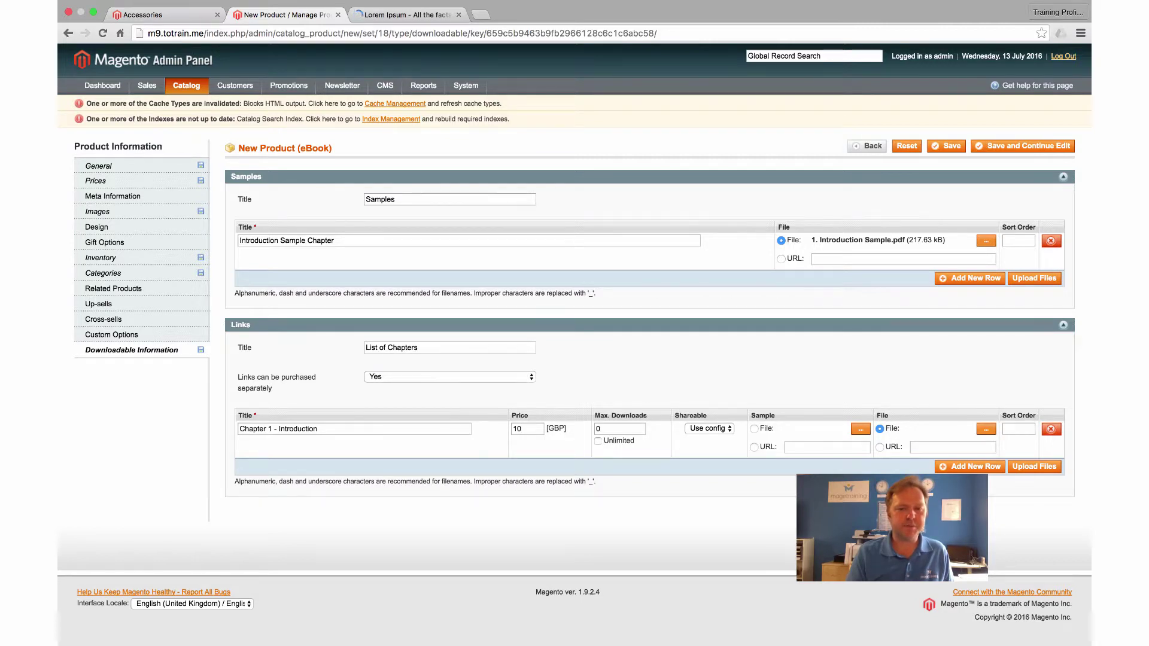
{"action": "key", "text": "BackSpace"}
{"action": "key", "text": "BackSpace"}
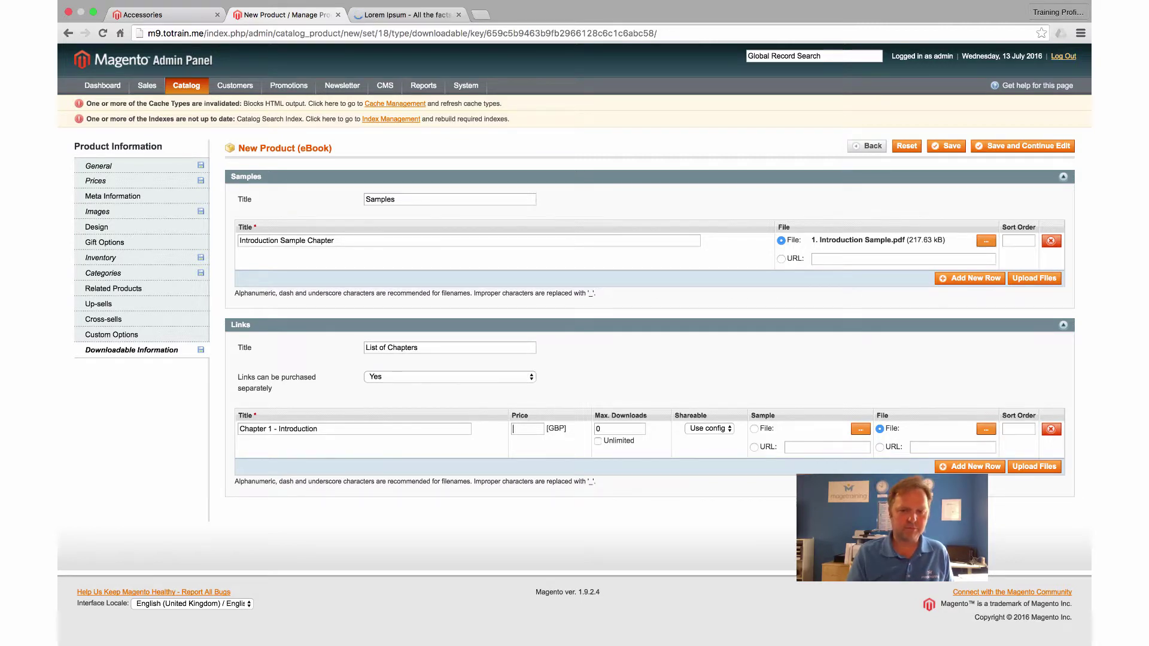
Set the links to not be purchasable separately and limit the Chapter 1 link to 3 maximum downloads.
{"action": "left_click", "coordinate": [500, 382]}
{"action": "key", "text": "Escape"}
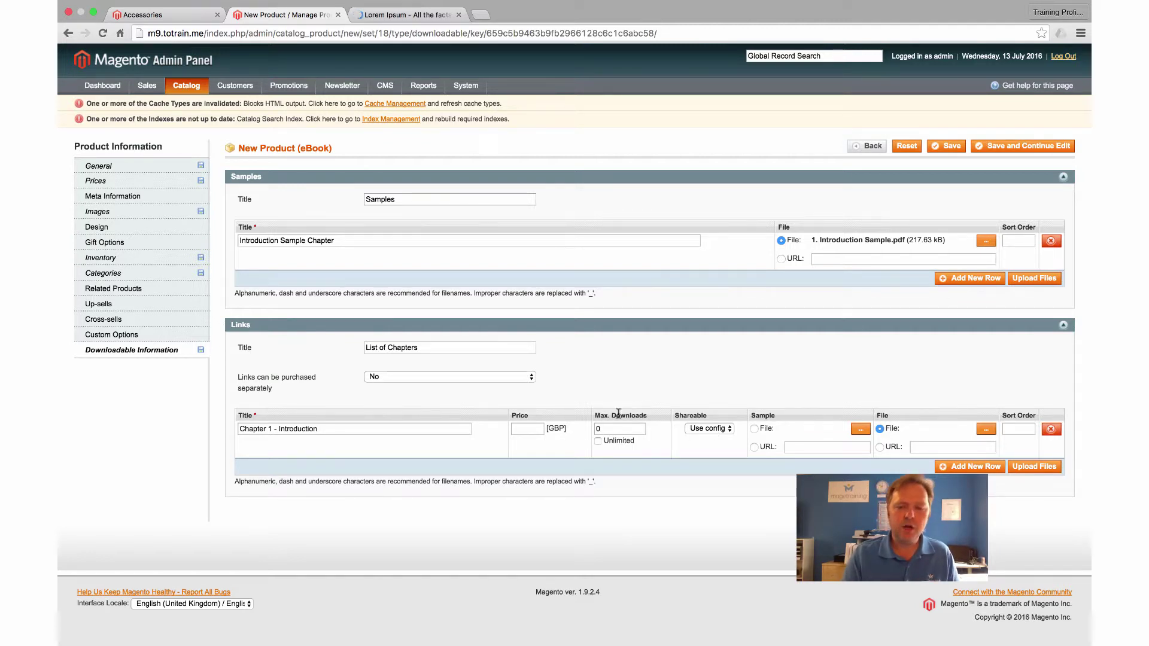
{"action": "double_click", "coordinate": [607, 429]}
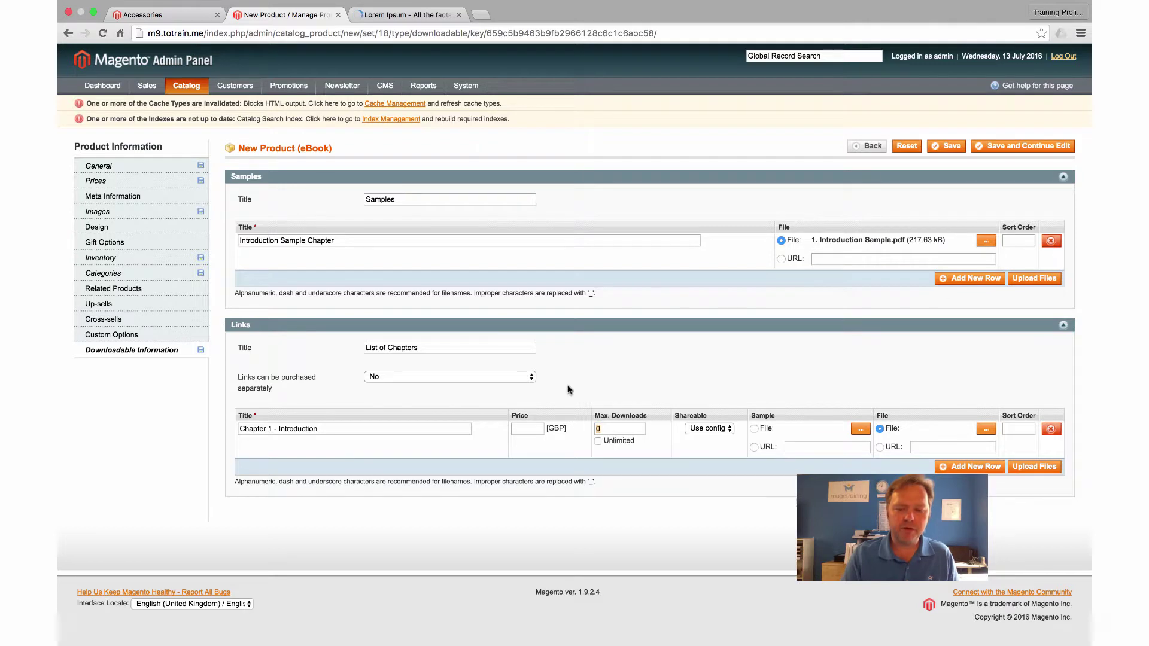
{"action": "type", "text": "3"}
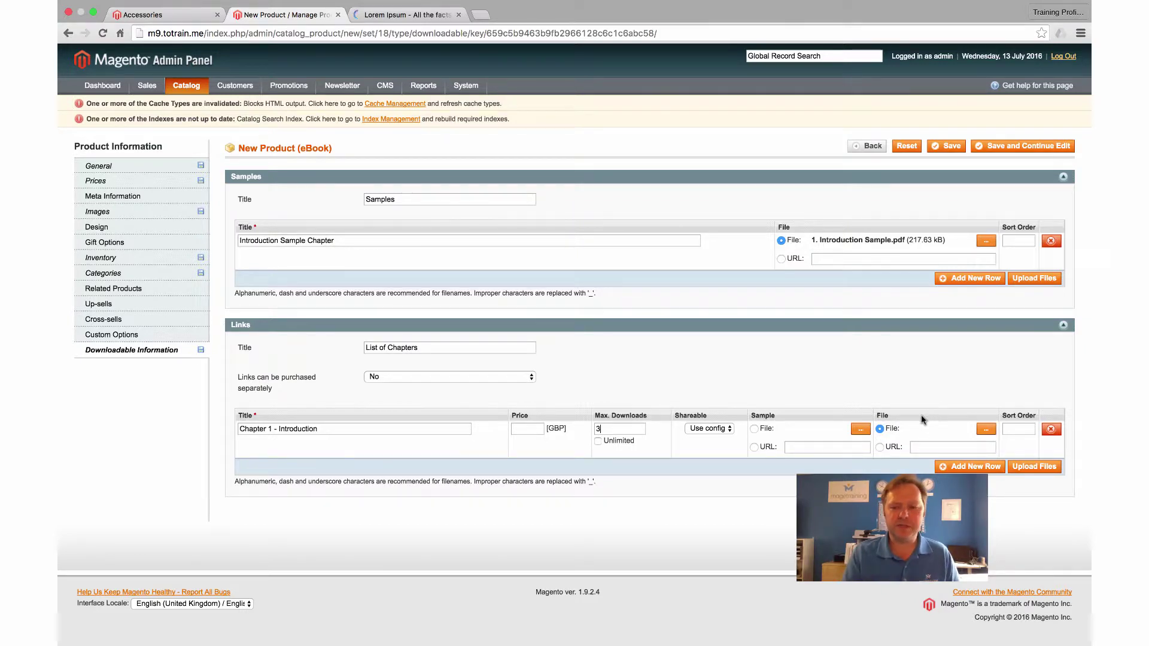
Attach the PDF "1. Introduction to Magento" to the Chapter 1 link and add another link row.
{"action": "left_click", "coordinate": [985, 429]}
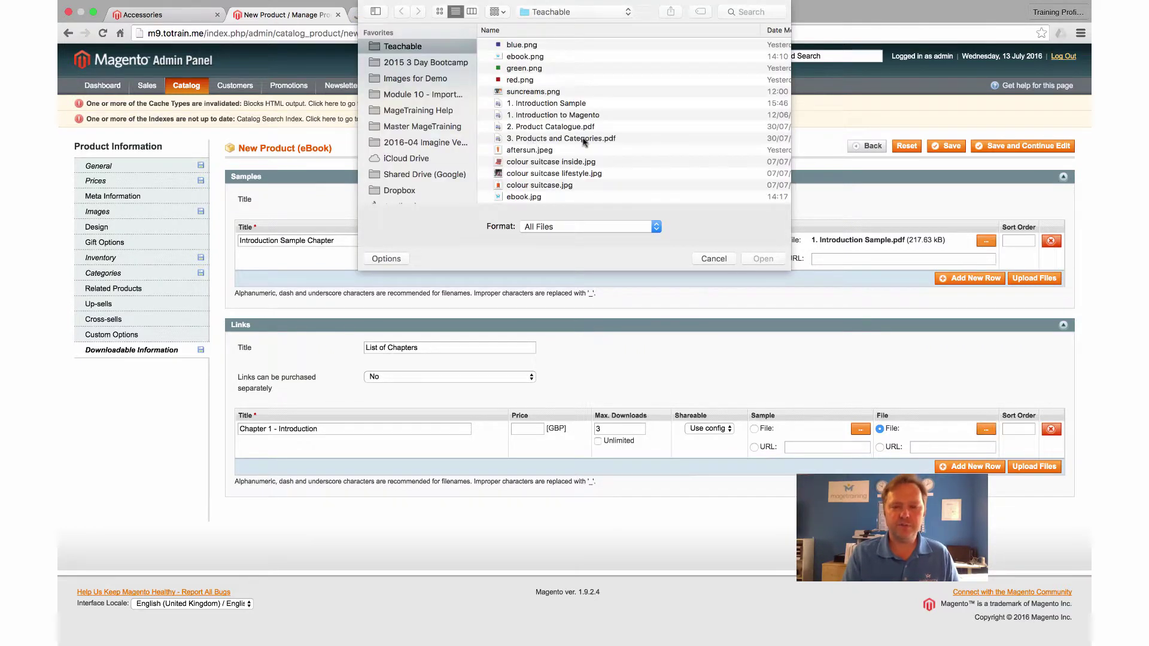
{"action": "left_click", "coordinate": [557, 118]}
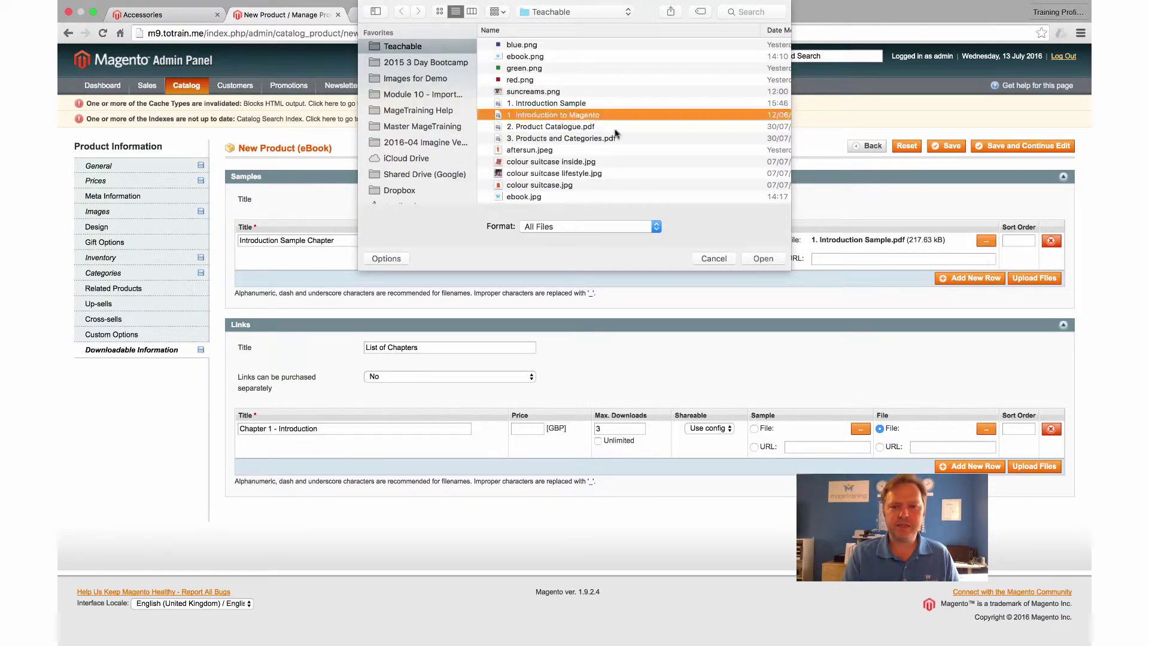
{"action": "left_click", "coordinate": [762, 259]}
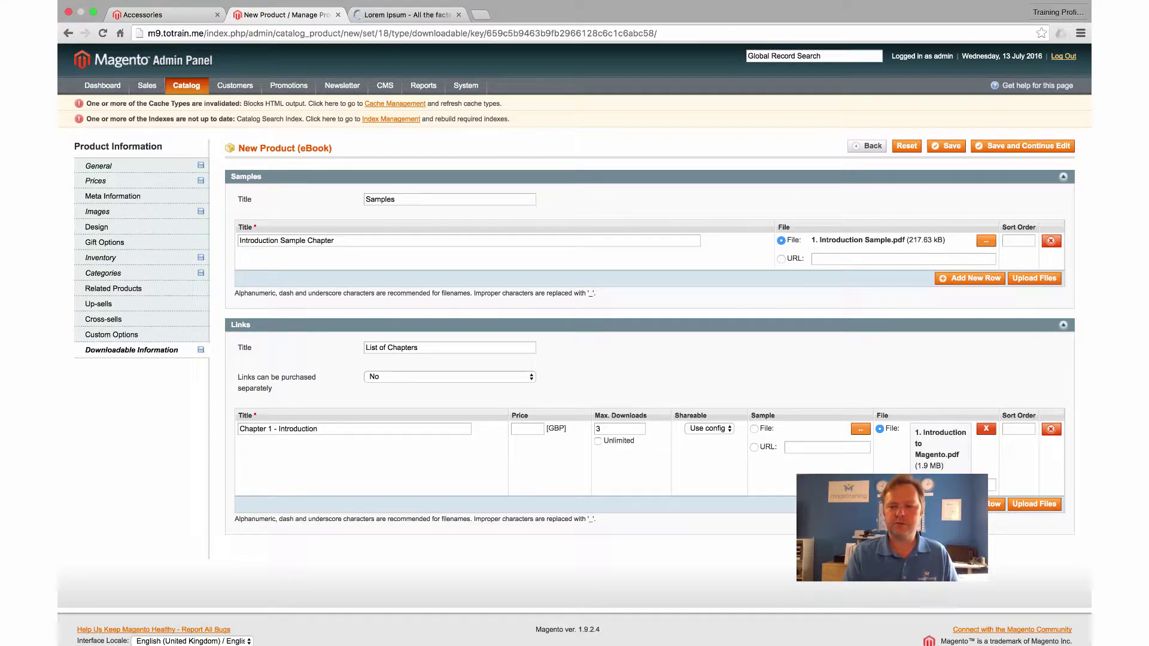
{"action": "left_click", "coordinate": [995, 504]}
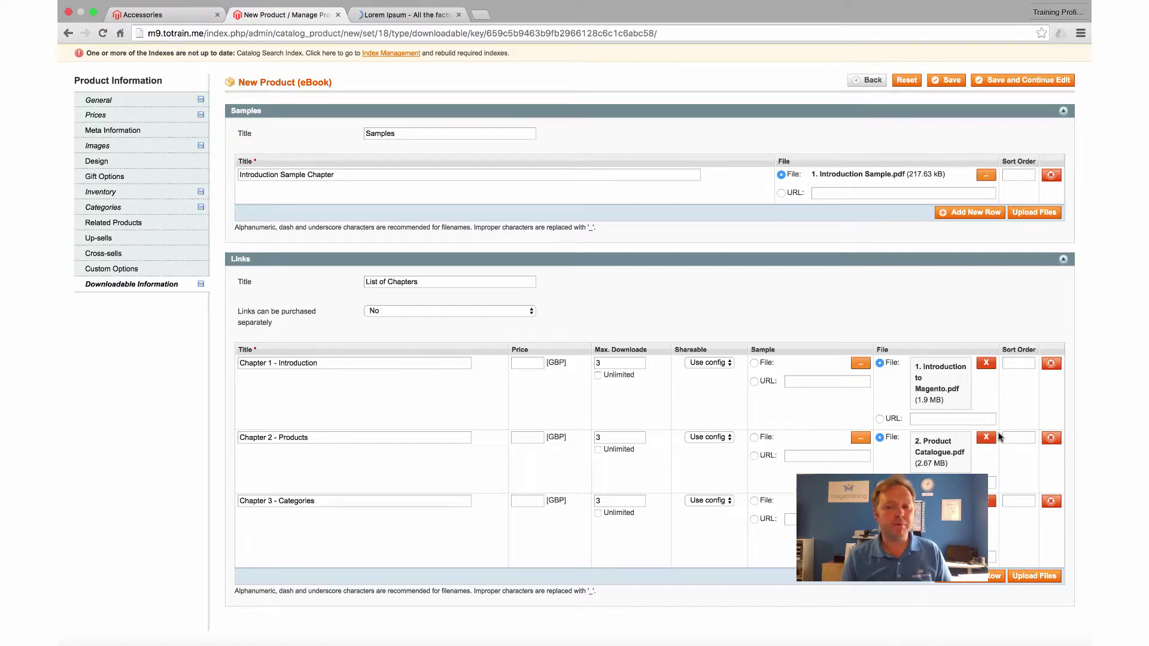
Set the sort order of the three chapter links to 1, 2 and 3.
{"action": "type", "text": "1"}
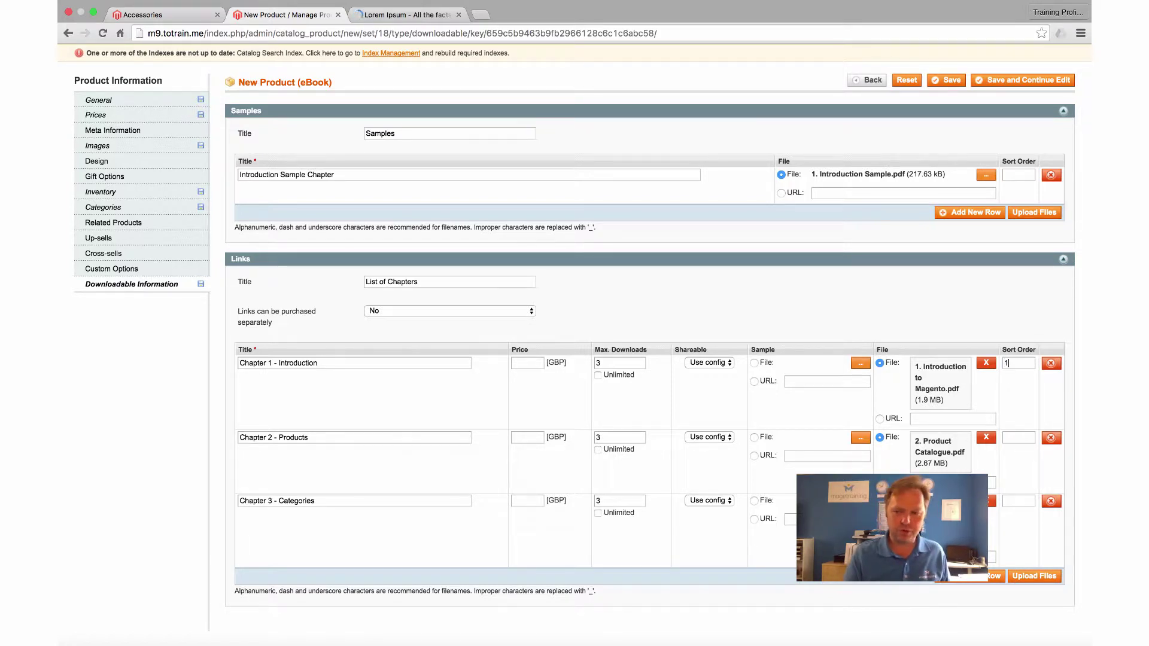
{"action": "left_click", "coordinate": [1013, 437]}
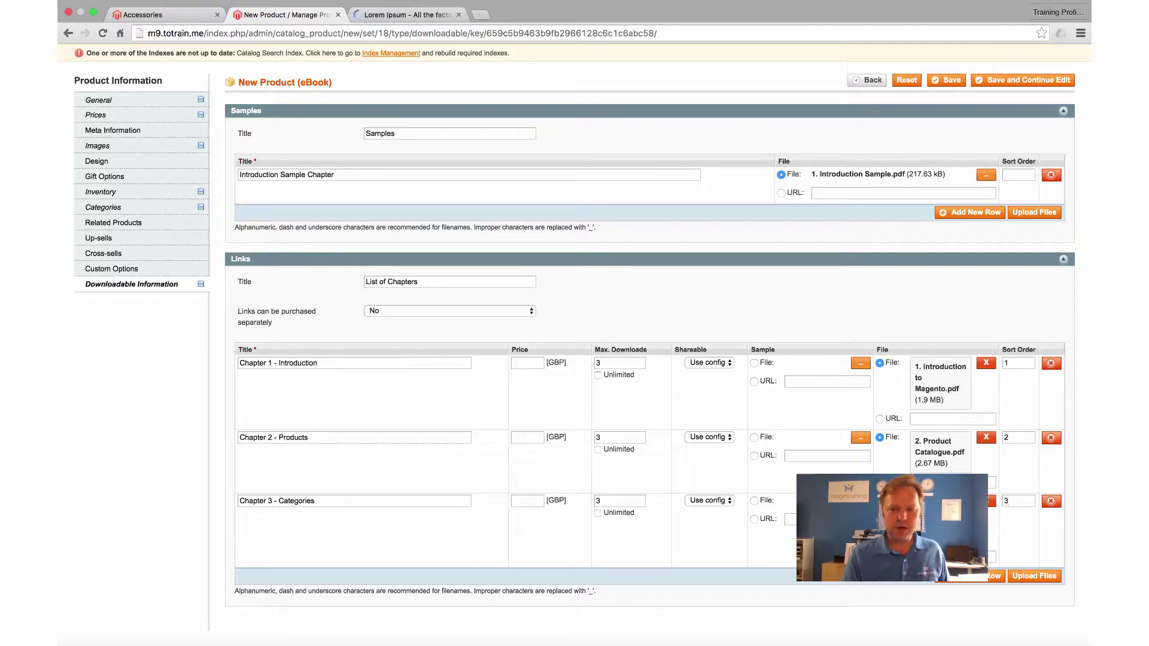
{"action": "scroll", "coordinate": [1010, 499], "scroll_direction": "down", "scroll_amount": 1}
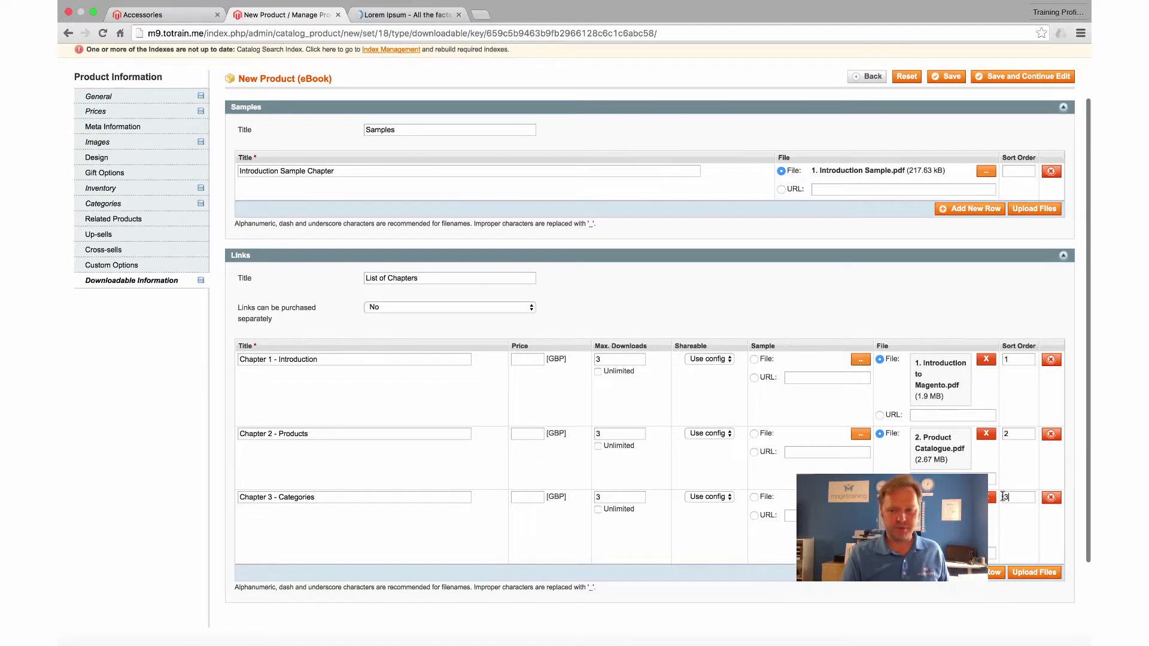
Upload the chapter link files and save the product, keeping it open for editing.
{"action": "left_click", "coordinate": [1030, 573]}
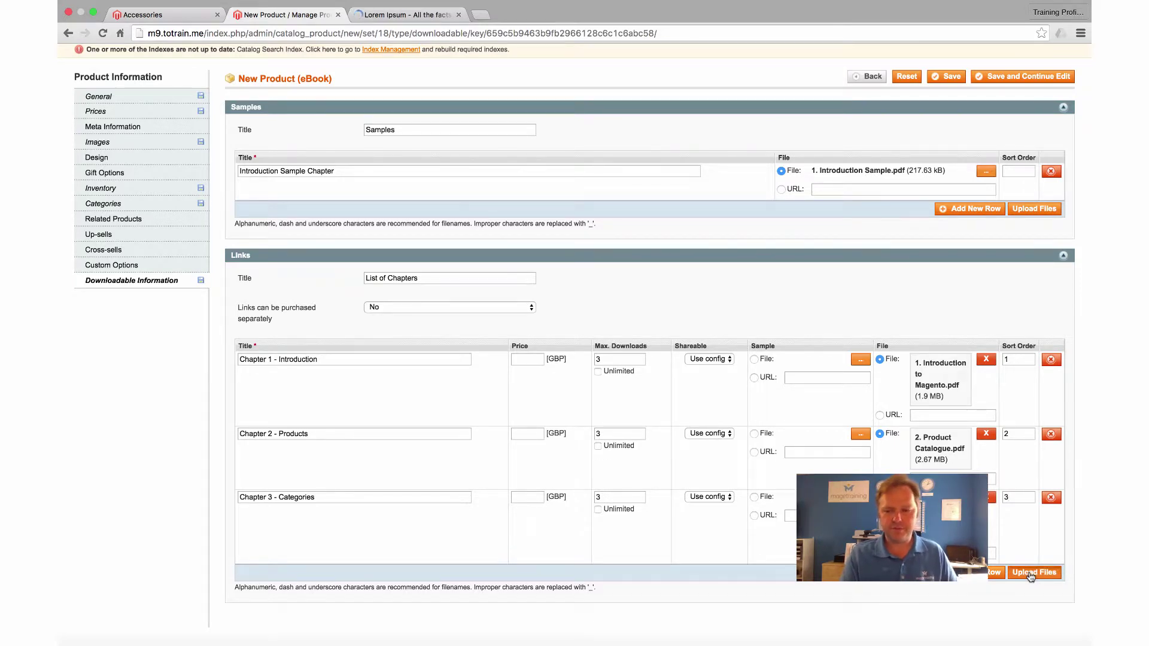
{"action": "scroll", "coordinate": [679, 254], "scroll_direction": "down", "scroll_amount": 1}
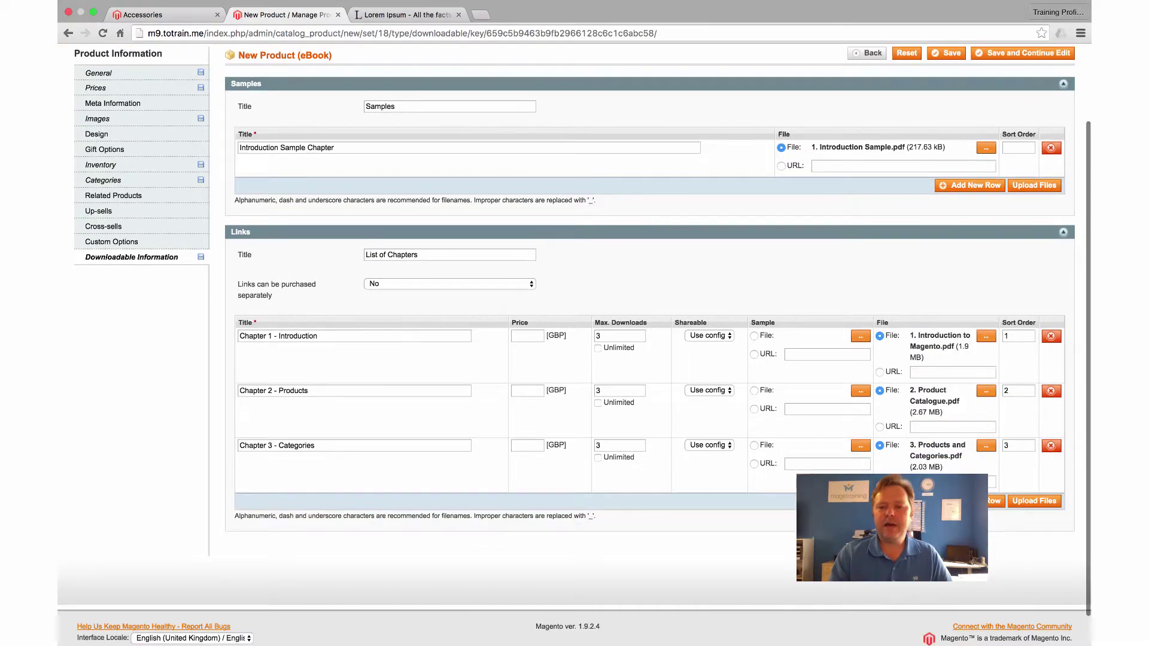
{"action": "scroll", "coordinate": [922, 239], "scroll_direction": "up", "scroll_amount": 1}
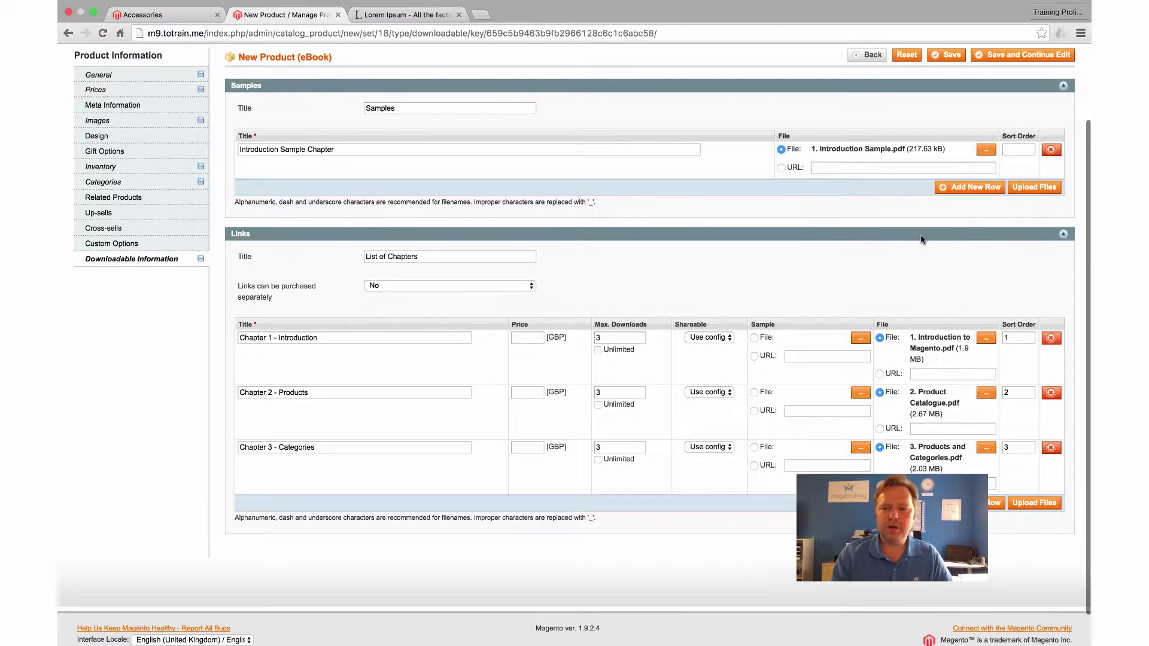
{"action": "left_click", "coordinate": [992, 55]}
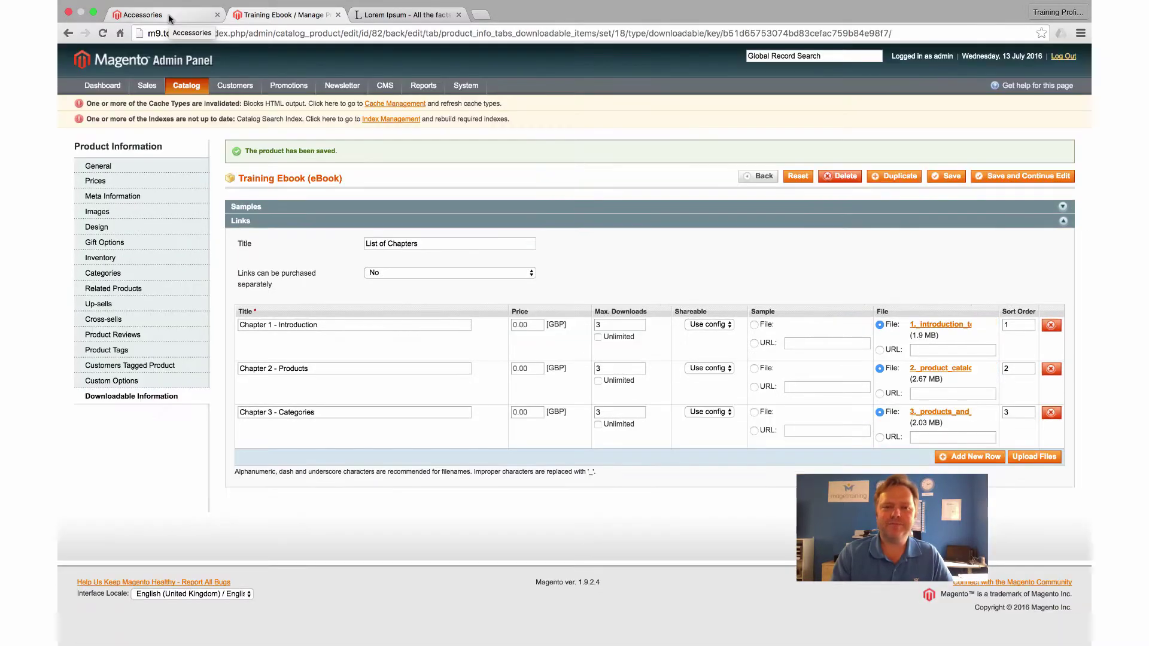
Refresh the storefront's Accessories category and open the Training Ebook product page.
{"action": "left_click", "coordinate": [143, 15]}
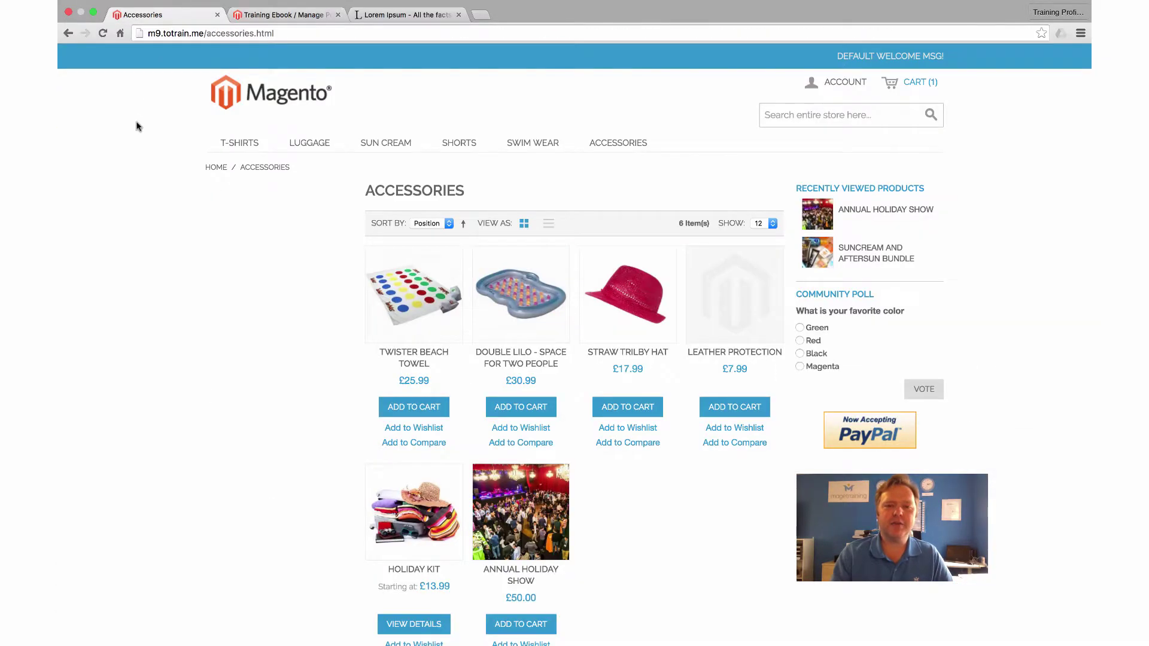
{"action": "left_click", "coordinate": [102, 34]}
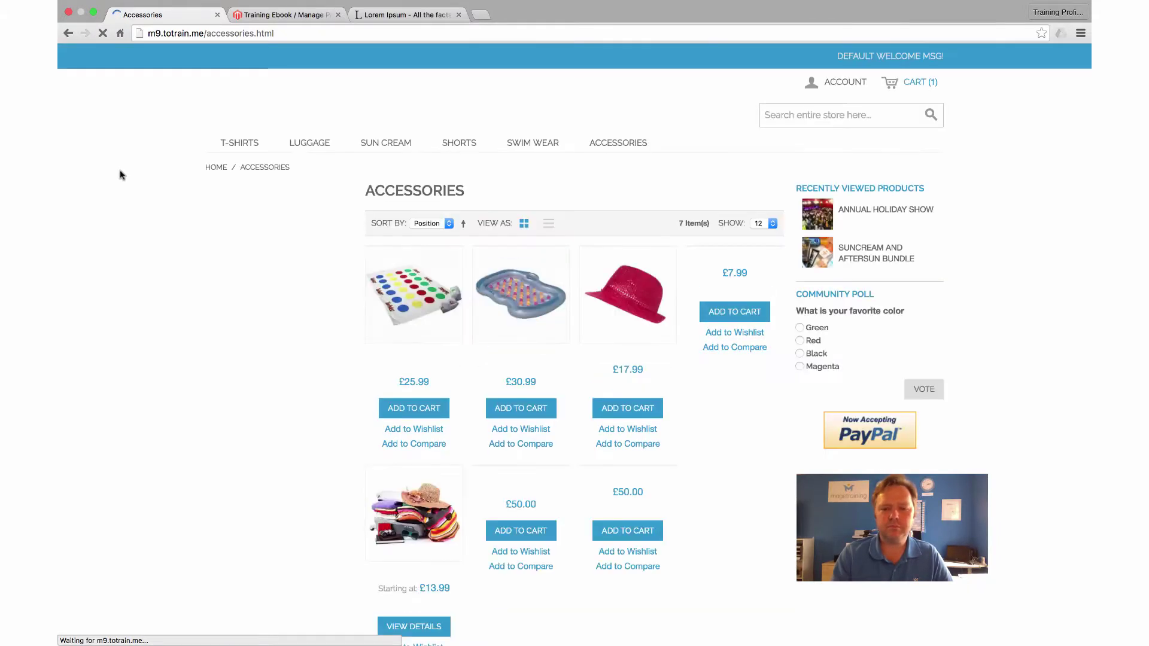
{"action": "scroll", "coordinate": [183, 176], "scroll_direction": "down", "scroll_amount": 5}
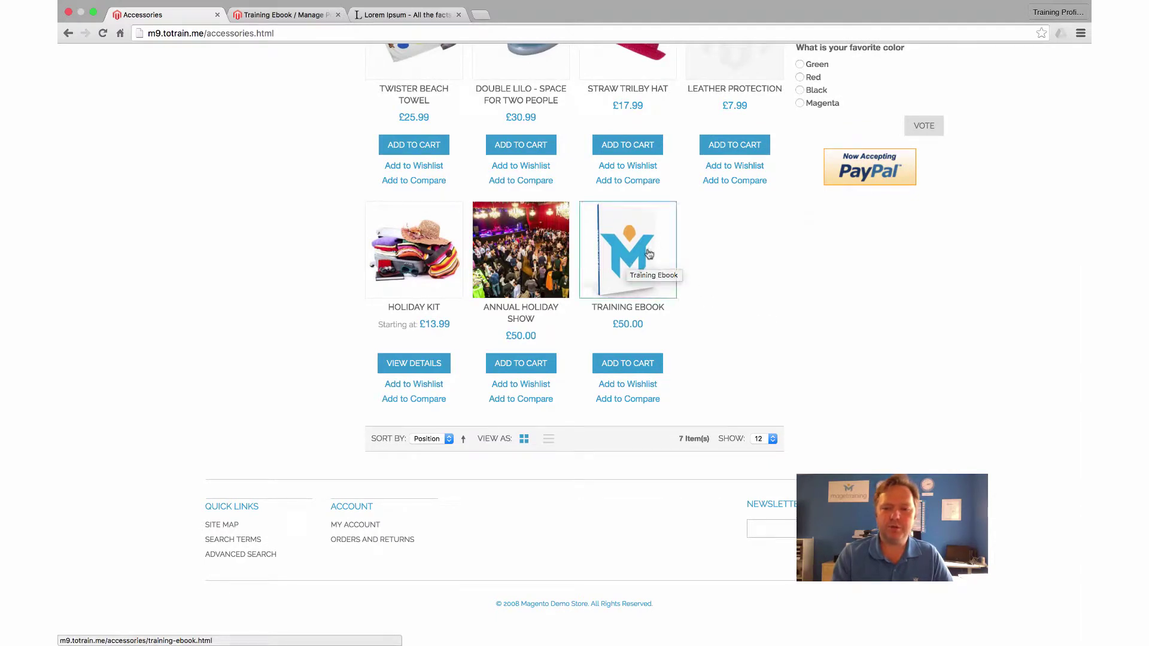
{"action": "left_click", "coordinate": [628, 253]}
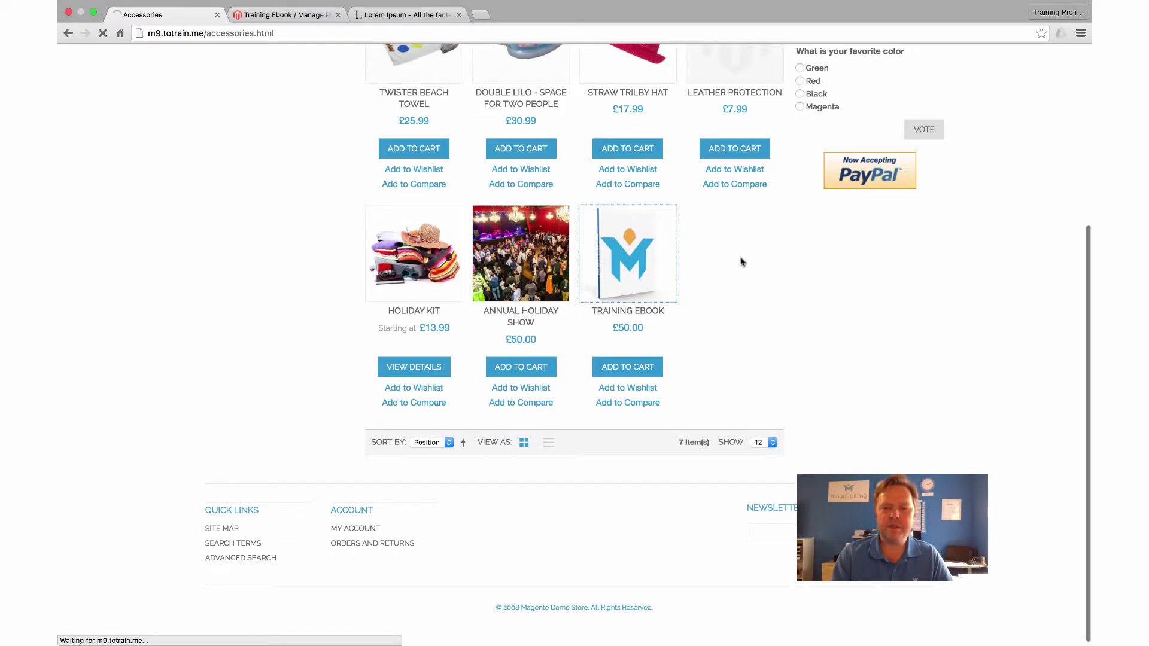
Examine the Training Ebook page, including its price, sample link and list of chapters.
{"action": "scroll", "coordinate": [765, 306], "scroll_direction": "down", "scroll_amount": 2}
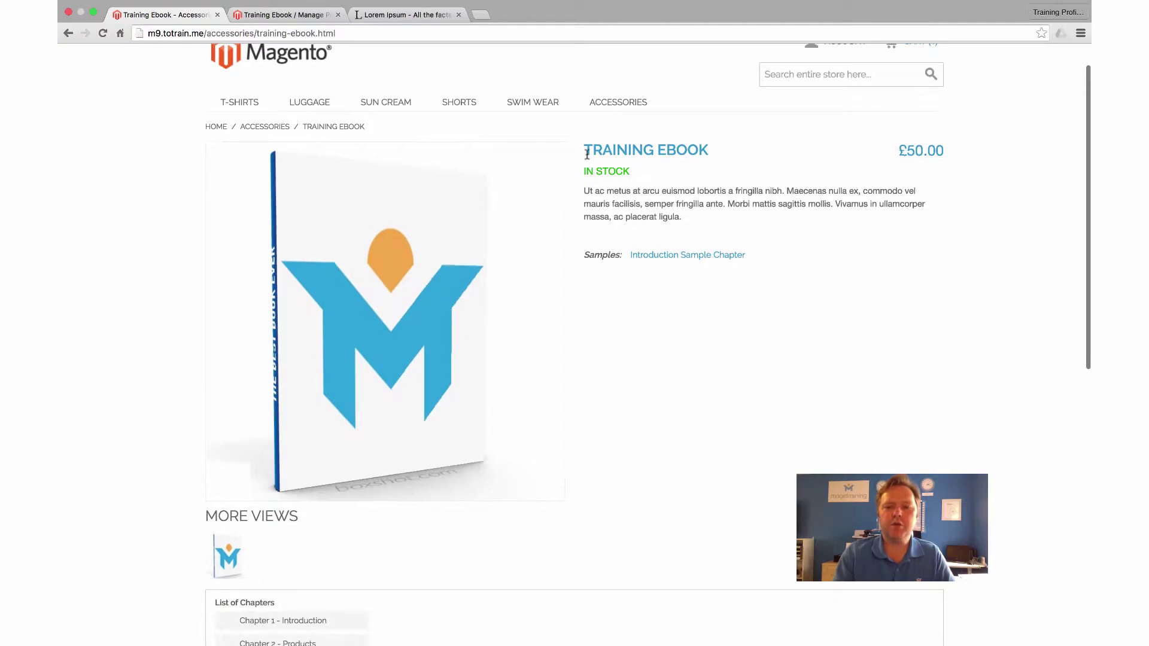
{"action": "mouse_move", "coordinate": [412, 159]}
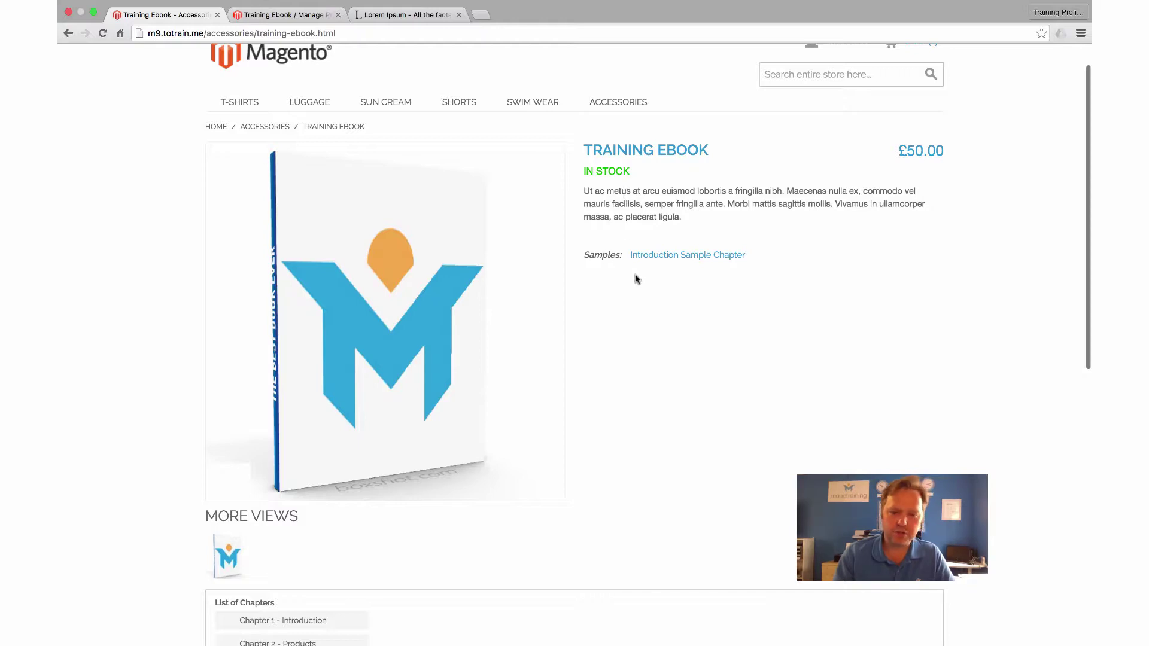
{"action": "scroll", "coordinate": [706, 306], "scroll_direction": "down", "scroll_amount": 2}
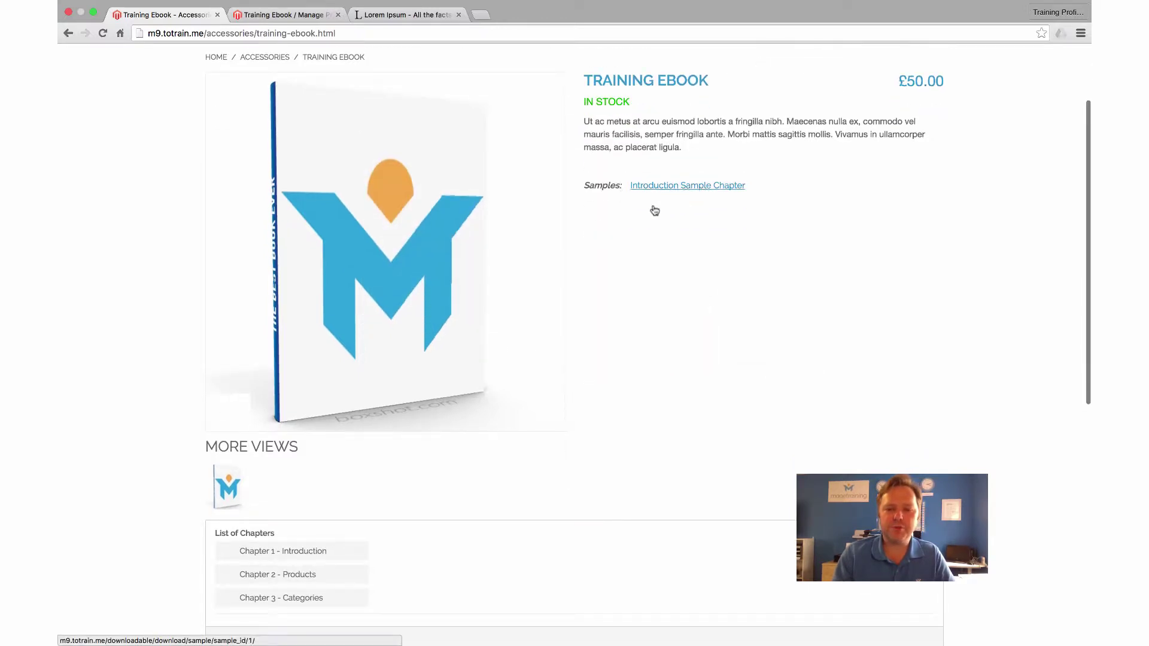
{"action": "scroll", "coordinate": [651, 284], "scroll_direction": "down", "scroll_amount": 5}
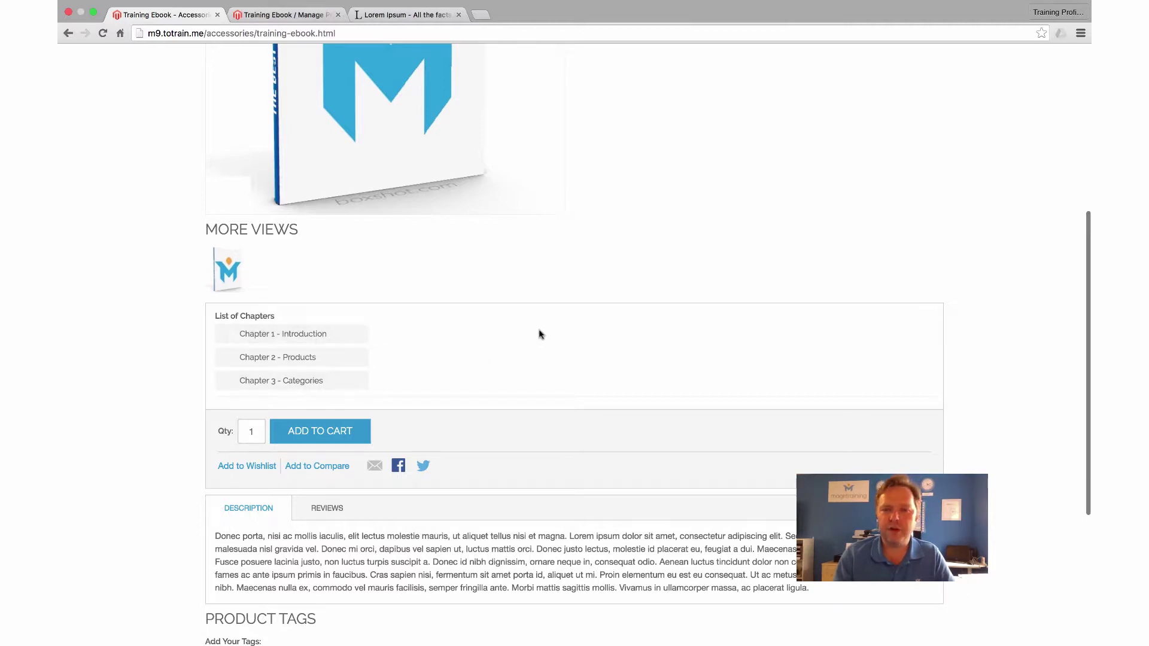
{"action": "scroll", "coordinate": [538, 335], "scroll_direction": "up", "scroll_amount": 3}
{"action": "scroll", "coordinate": [418, 377], "scroll_direction": "down", "scroll_amount": 2}
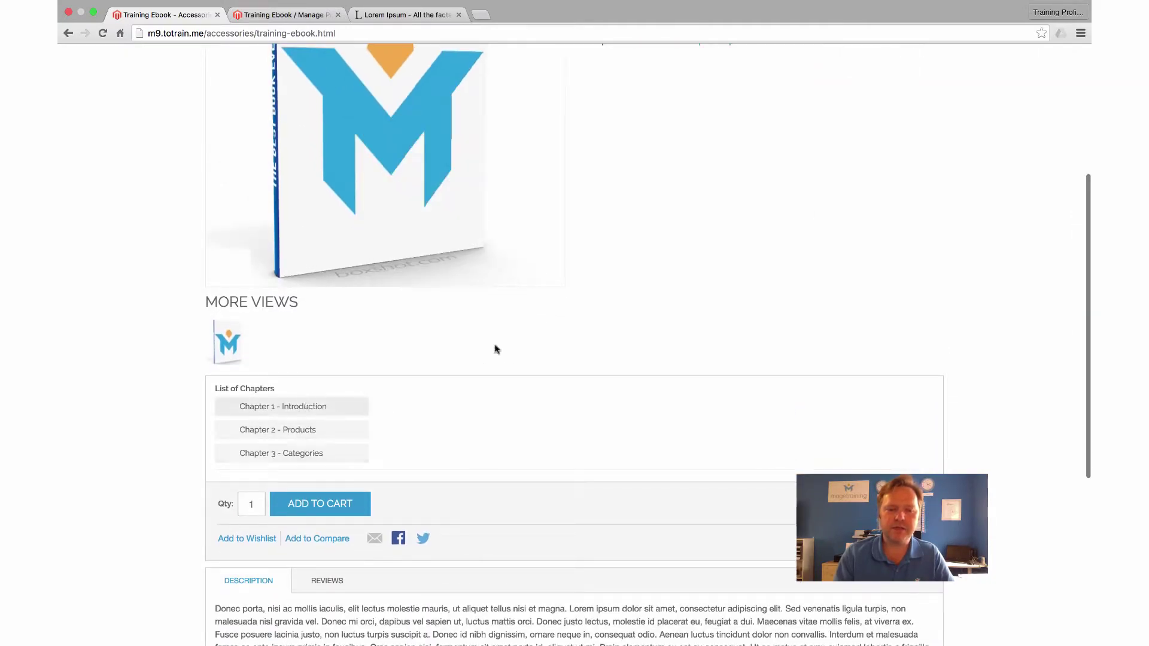
View the Introduction Sample Chapter from the product page, and return to the Training Ebook page.
{"action": "scroll", "coordinate": [551, 303], "scroll_direction": "up", "scroll_amount": 5}
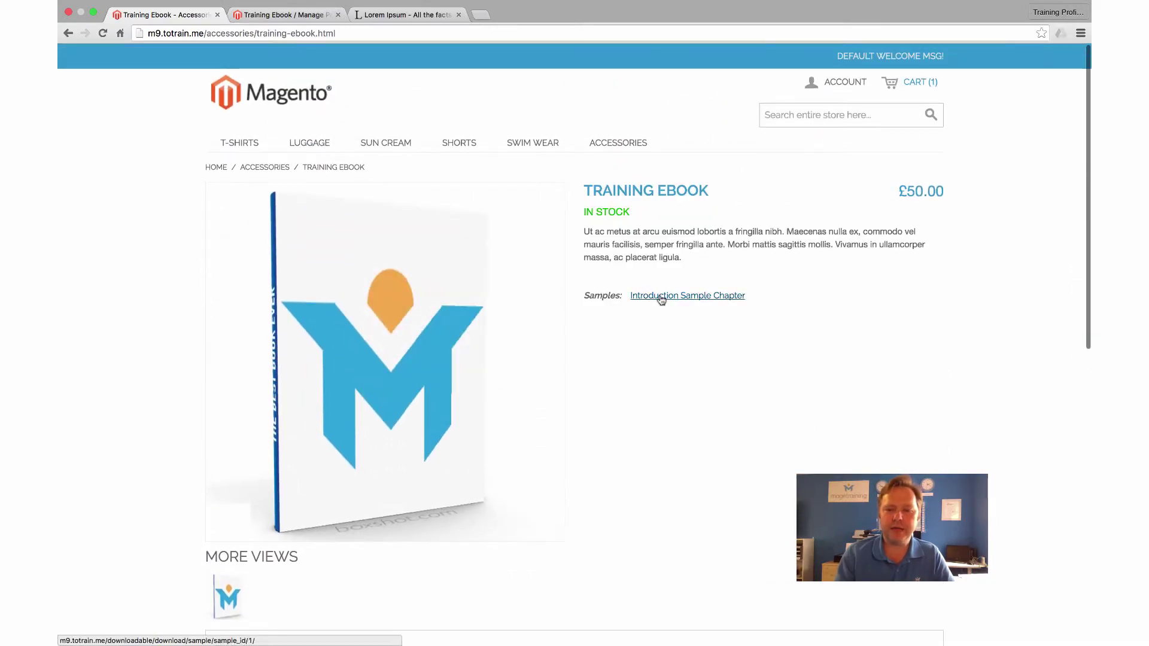
{"action": "left_click", "coordinate": [662, 299]}
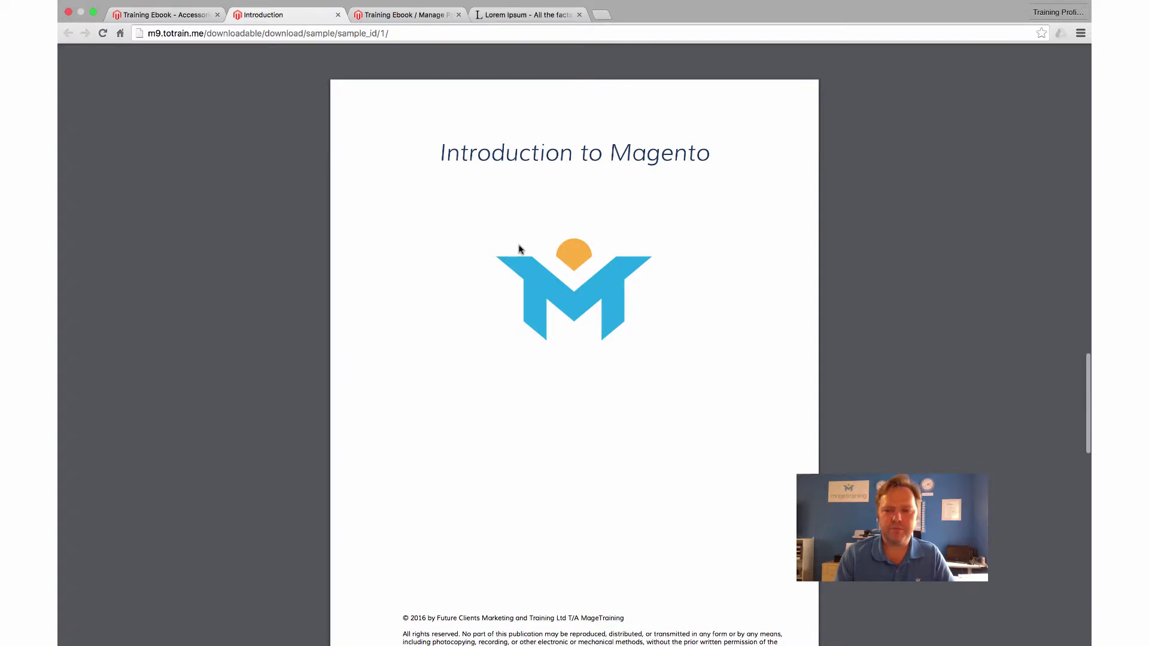
{"action": "key", "text": "ctrl+shift+Tab"}
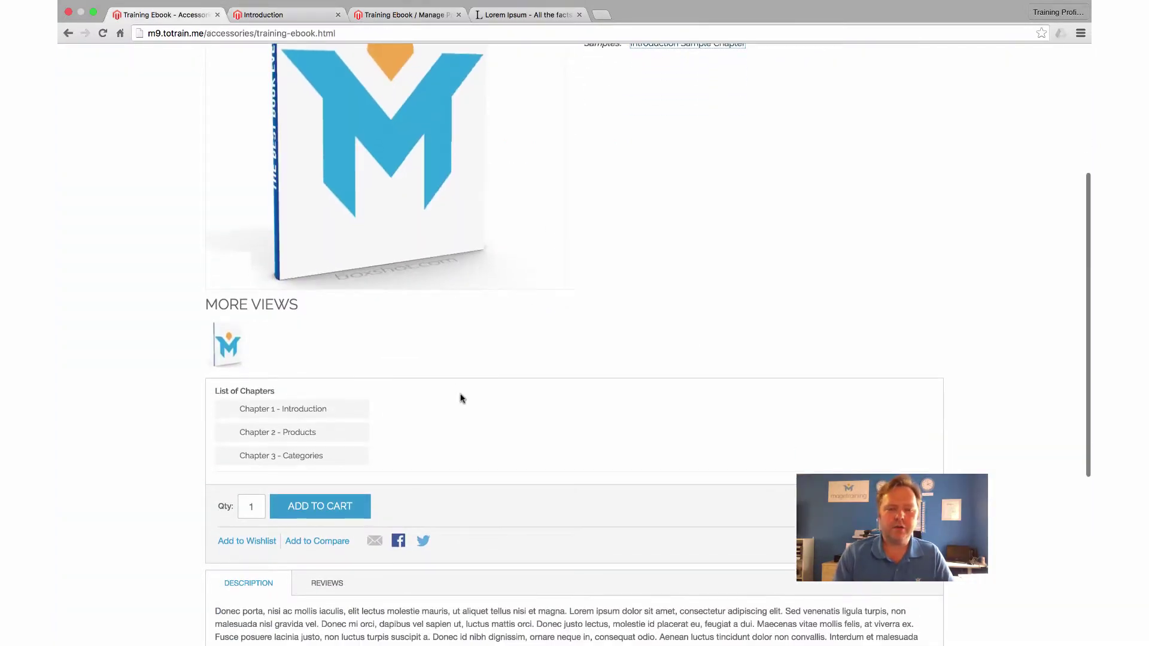
Add one Training Ebook to the cart and proceed to checkout.
{"action": "scroll", "coordinate": [461, 392], "scroll_direction": "down", "scroll_amount": 3}
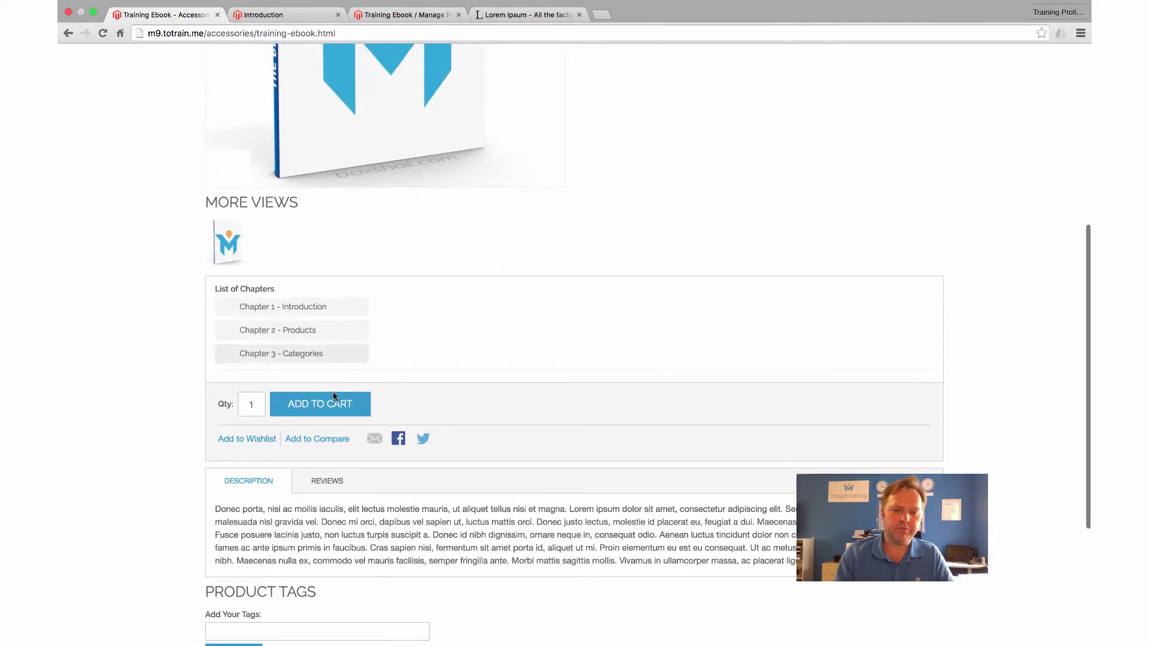
{"action": "left_click", "coordinate": [330, 406]}
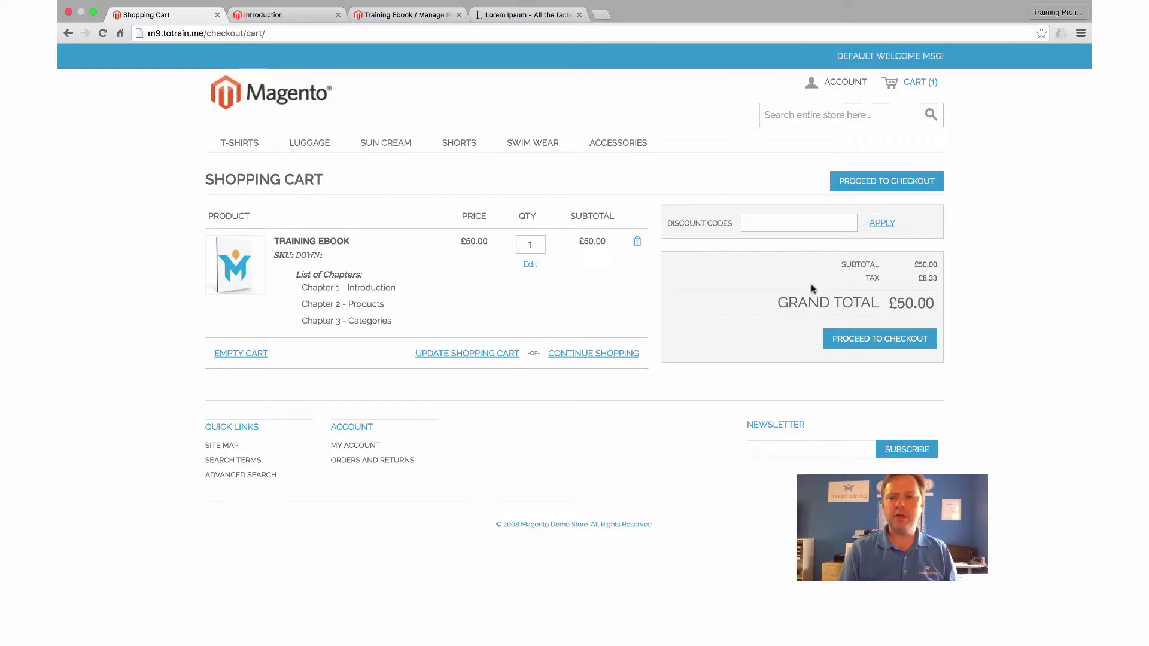
{"action": "left_click", "coordinate": [881, 180]}
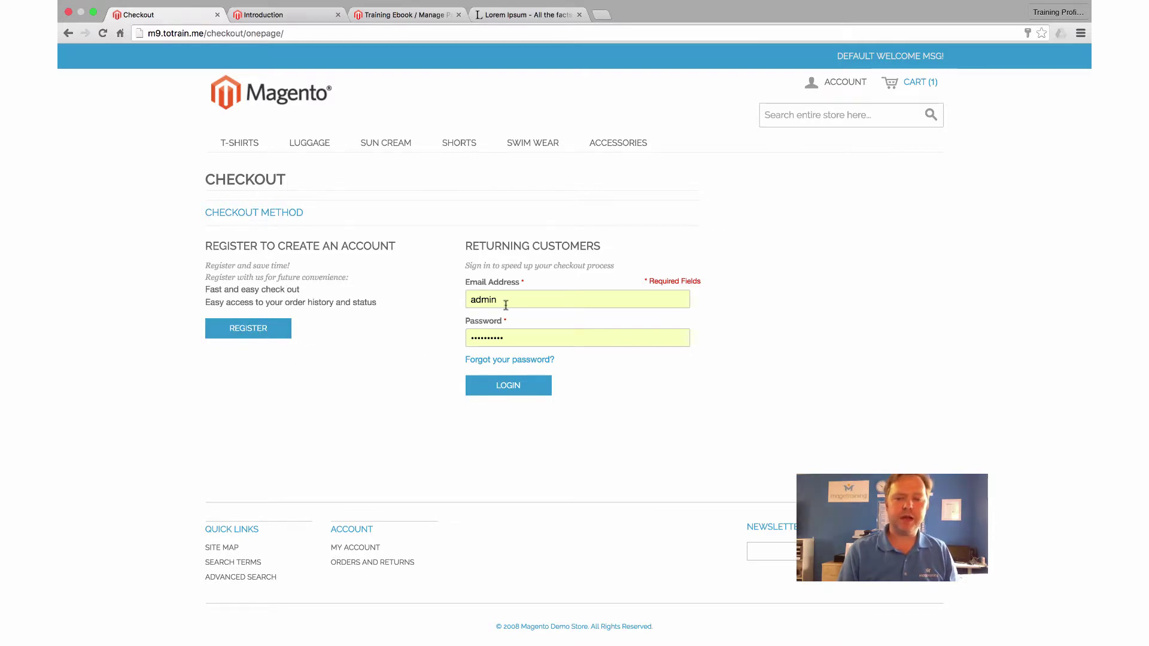
Clear the prefilled email address and password from the returning customer login form.
{"action": "left_click_drag", "start_coordinate": [544, 299], "coordinate": [383, 289]}
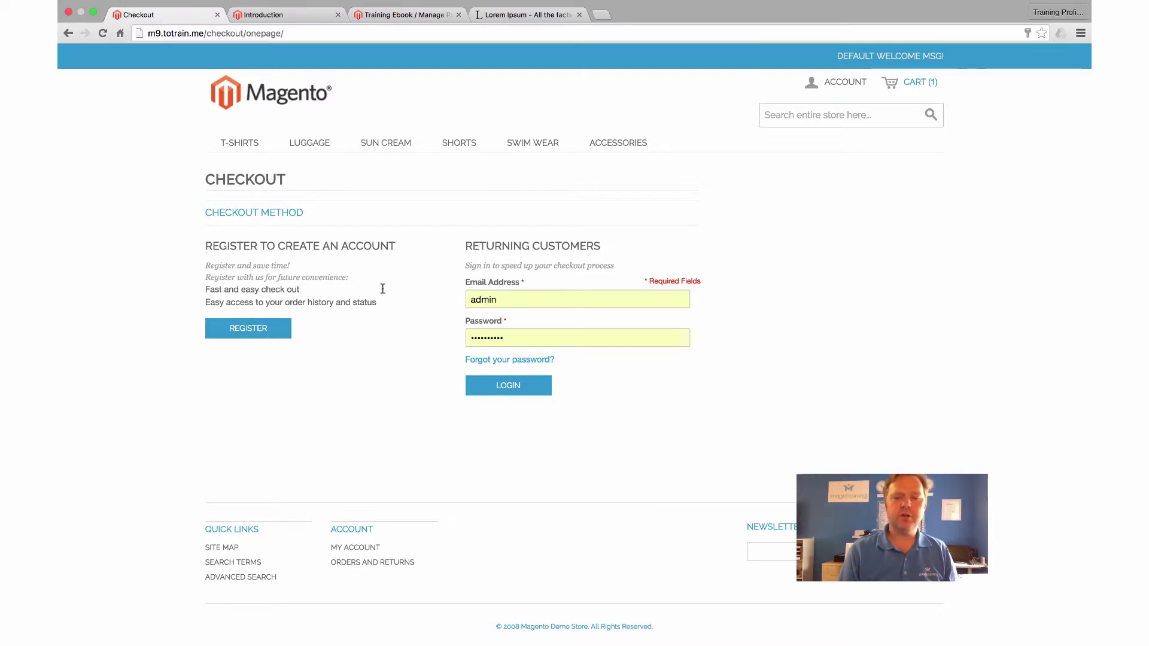
{"action": "key", "text": "BackSpace"}
{"action": "left_click", "coordinate": [508, 321]}
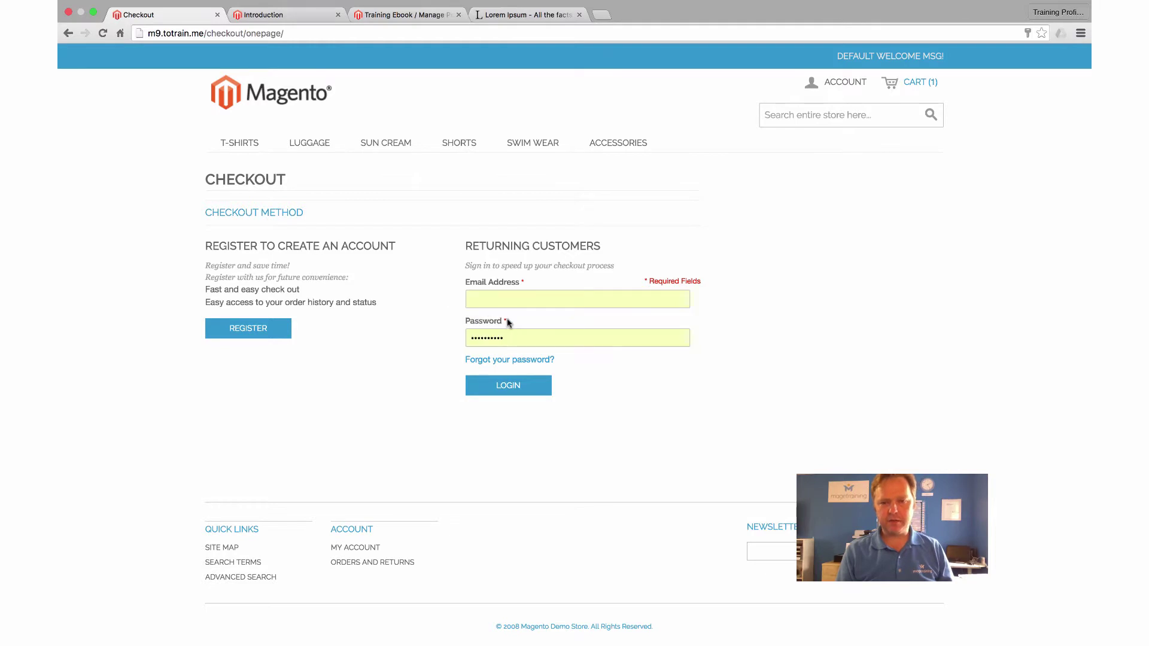
{"action": "left_click_drag", "start_coordinate": [511, 338], "coordinate": [393, 329]}
{"action": "key", "text": "BackSpace"}
{"action": "left_click", "coordinate": [506, 288]}
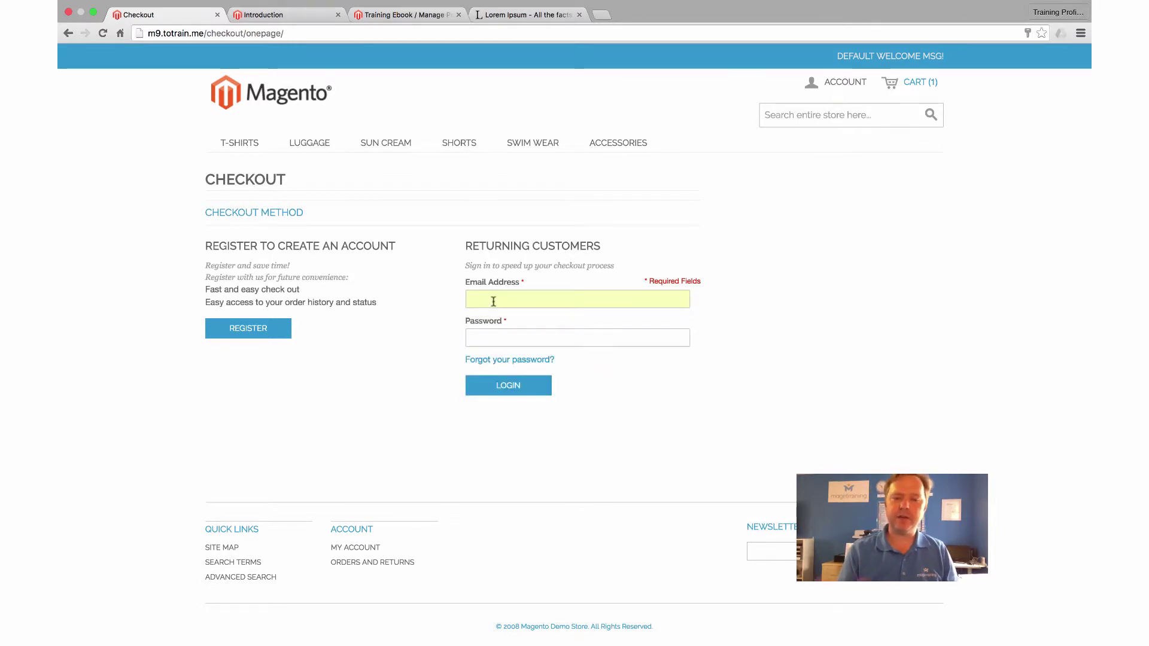
Register as a new customer at checkout, fill in the billing details and account password, and decline saving the password in the browser.
{"action": "left_click", "coordinate": [255, 333]}
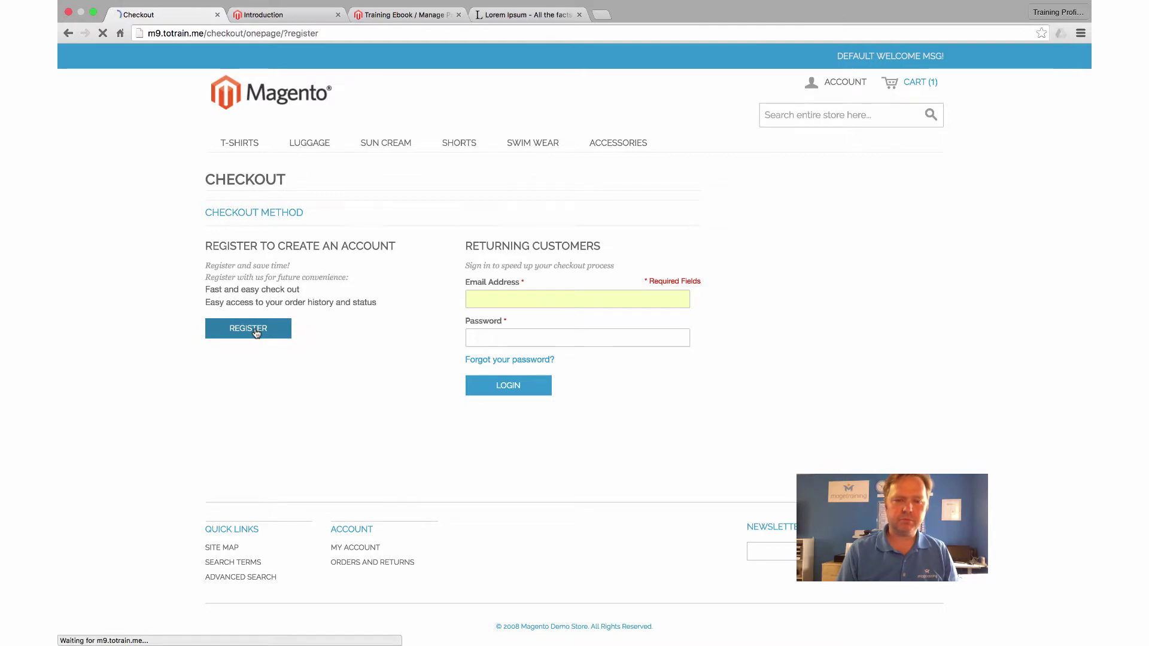
{"action": "left_click", "coordinate": [260, 288]}
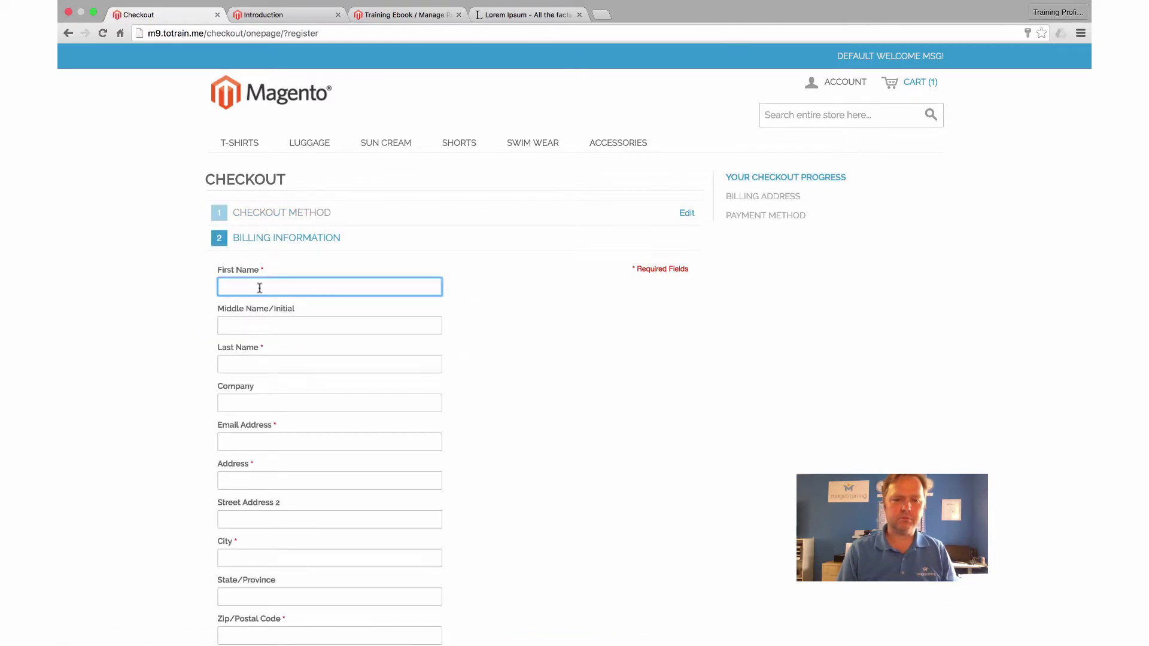
{"action": "left_click", "coordinate": [260, 288]}
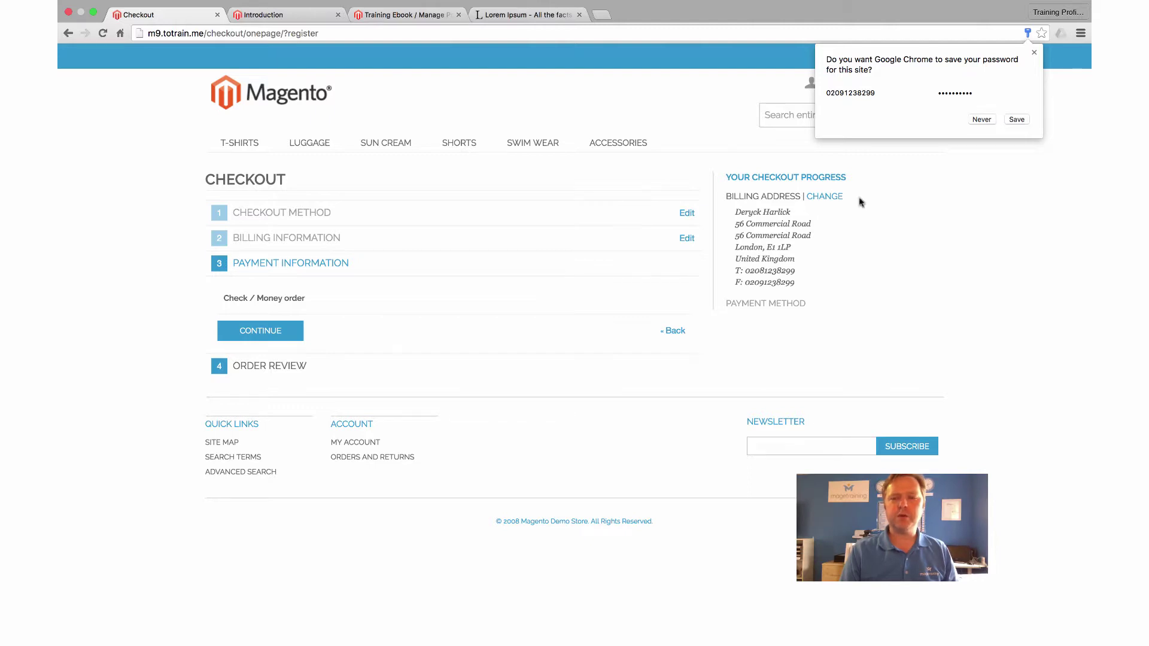
{"action": "left_click", "coordinate": [983, 119]}
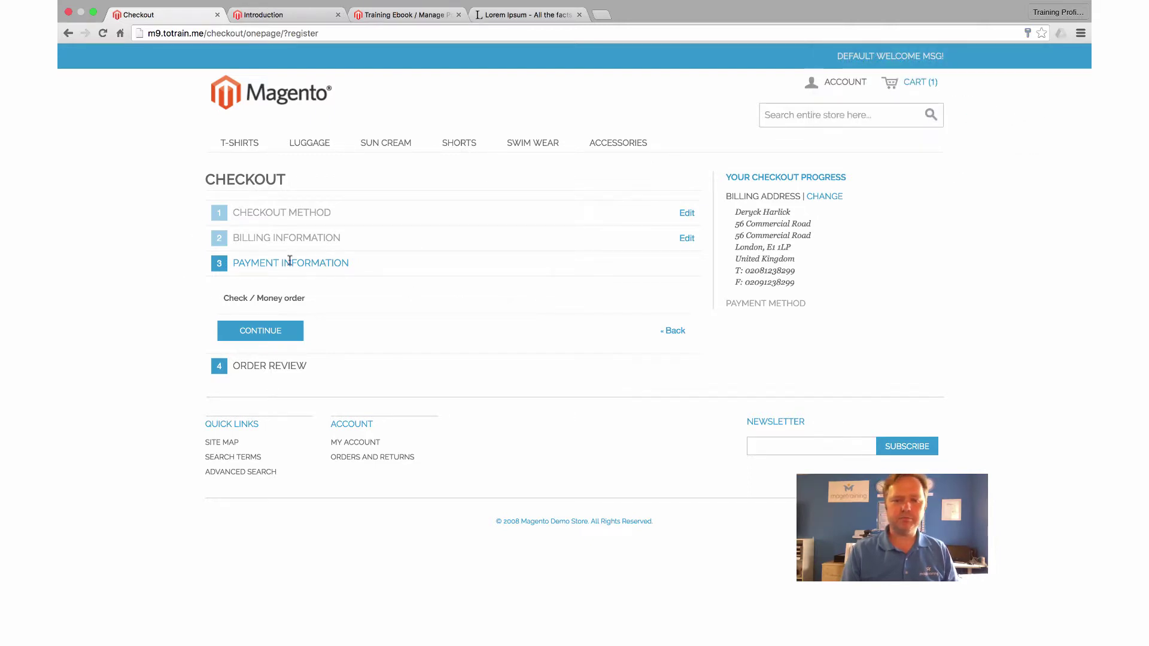
Continue with Check / Money order as the payment method and place the order for the Training Ebook.
{"action": "left_click", "coordinate": [256, 333]}
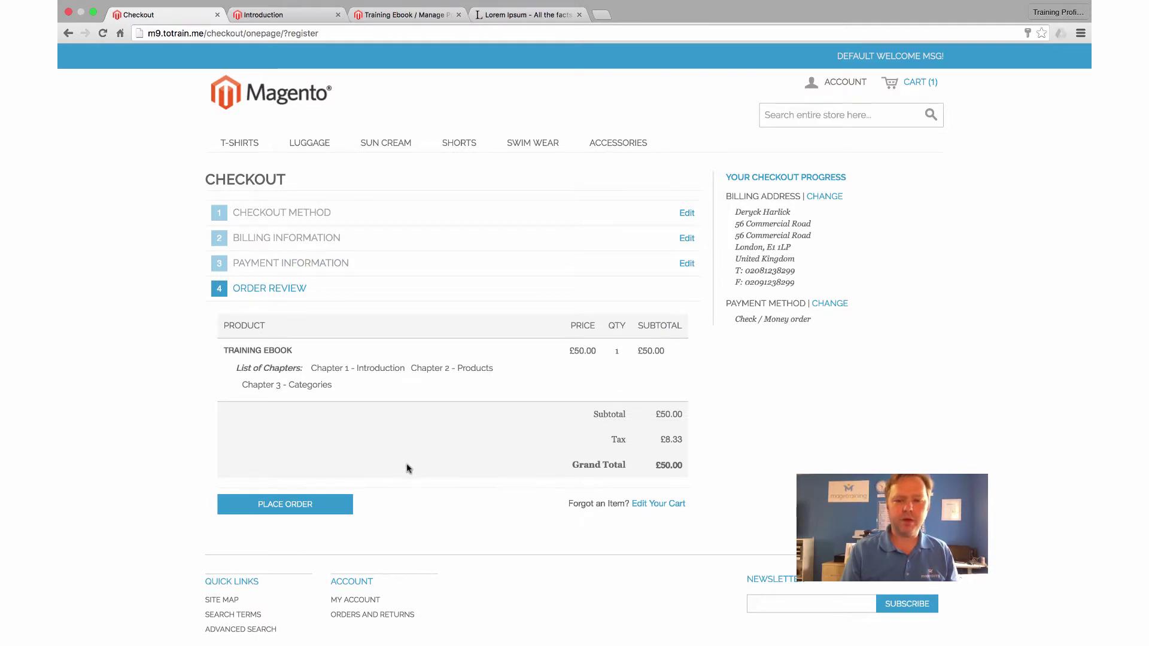
{"action": "scroll", "coordinate": [306, 485], "scroll_direction": "down", "scroll_amount": 1}
{"action": "left_click", "coordinate": [305, 482]}
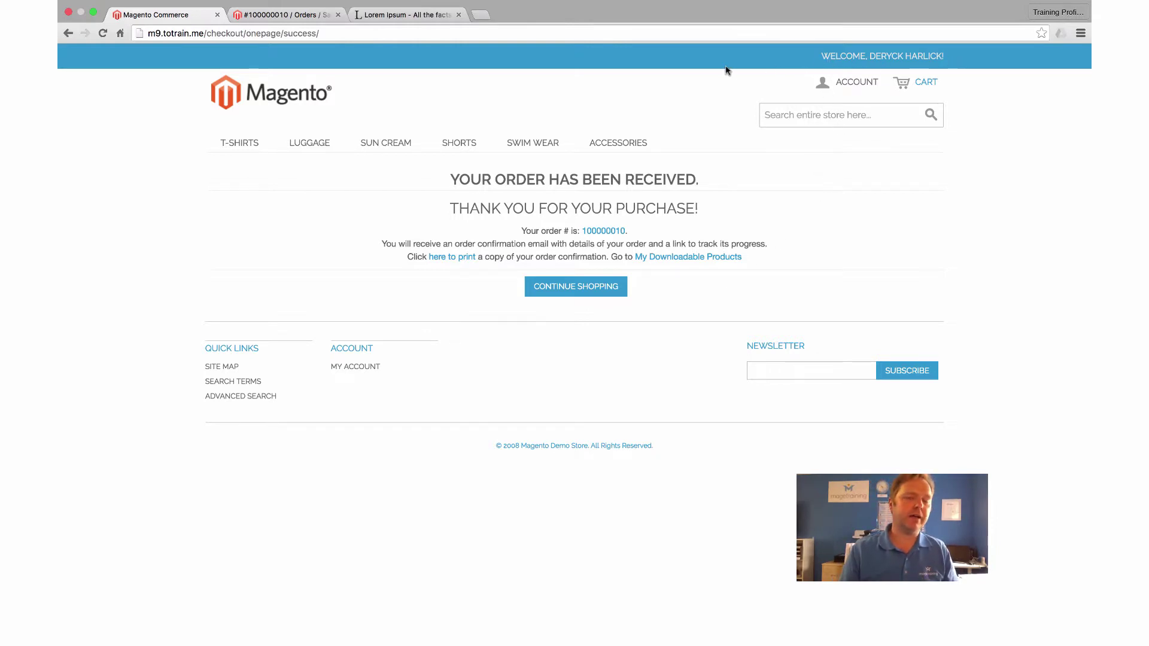
Open the list of downloadable products in the customer account.
{"action": "left_click", "coordinate": [854, 86]}
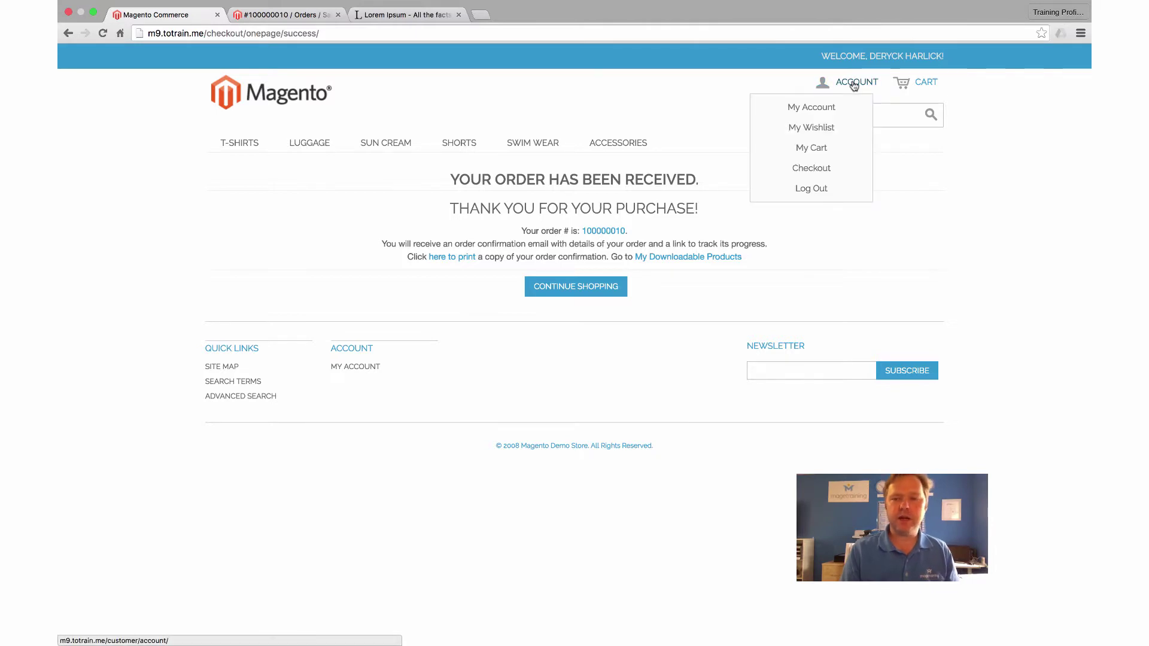
{"action": "left_click", "coordinate": [815, 108]}
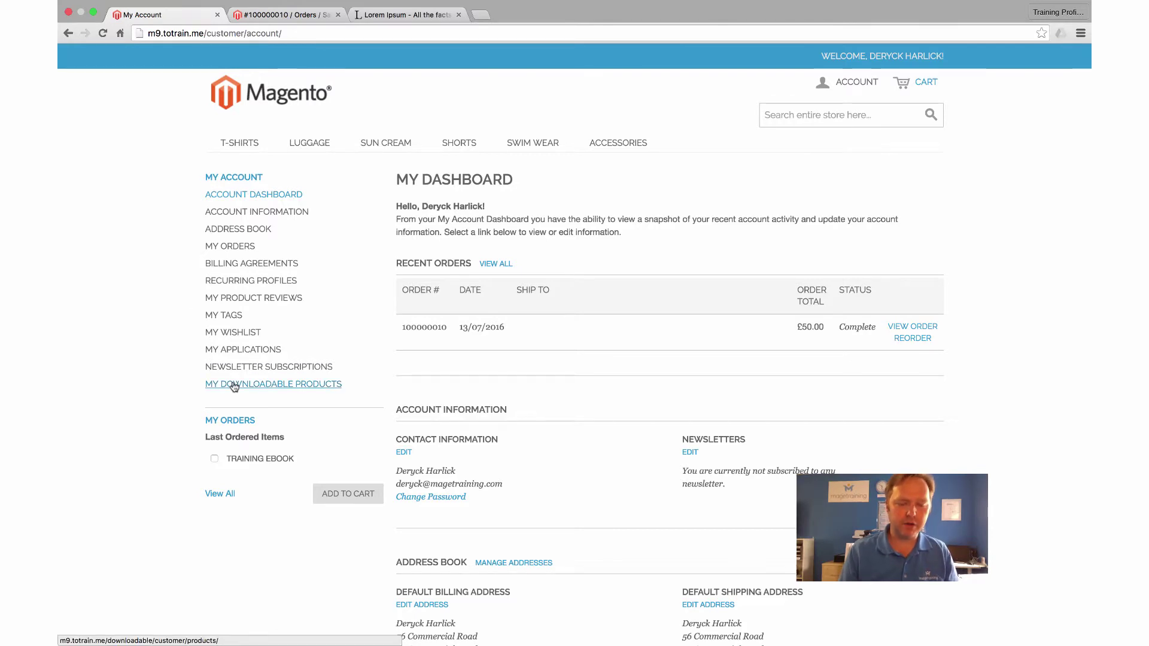
{"action": "left_click", "coordinate": [233, 386]}
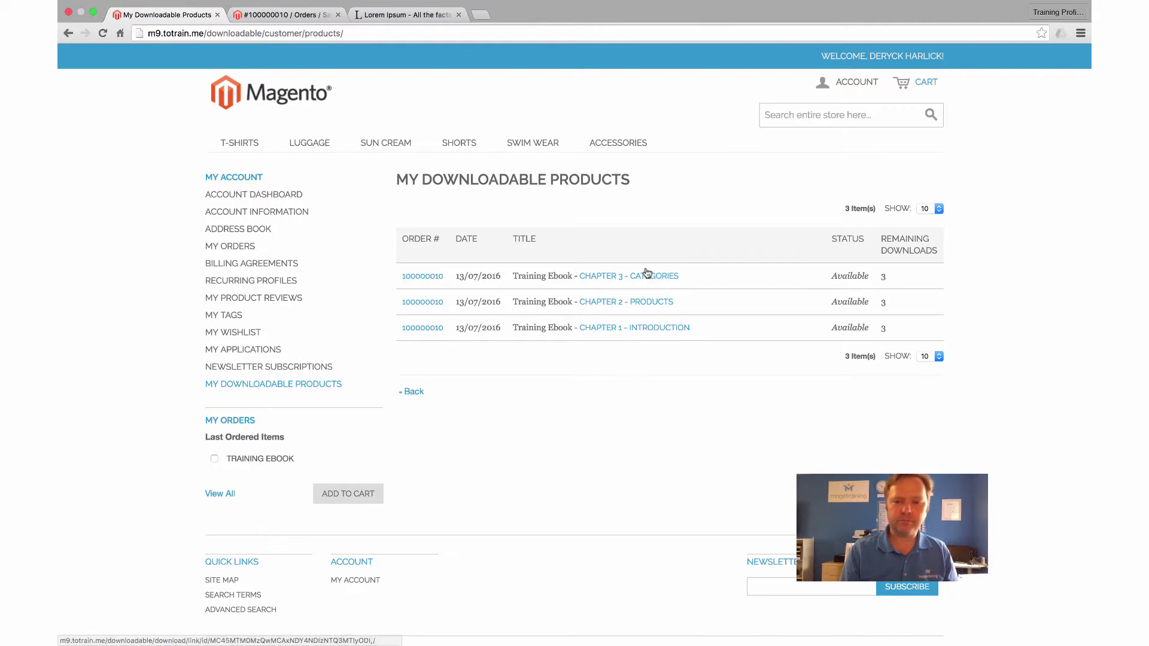
View the purchased Chapter 1 - Introduction file, and return to the My Downloadable Products list.
{"action": "left_click", "coordinate": [623, 330]}
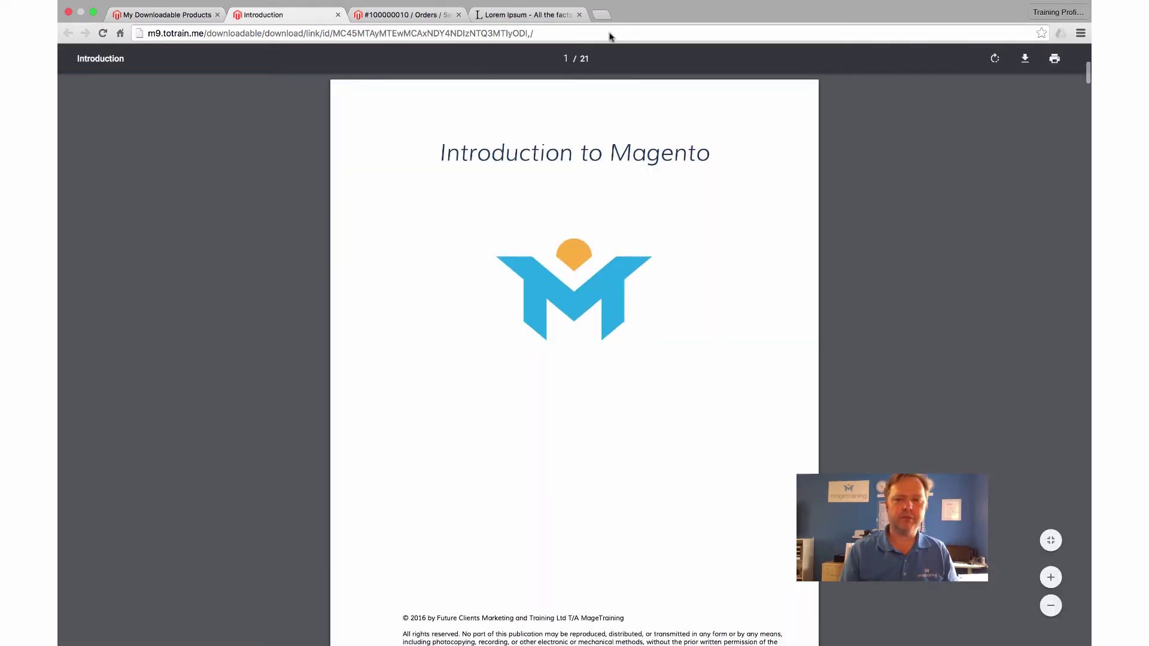
{"action": "scroll", "coordinate": [588, 73], "scroll_direction": "down", "scroll_amount": 7}
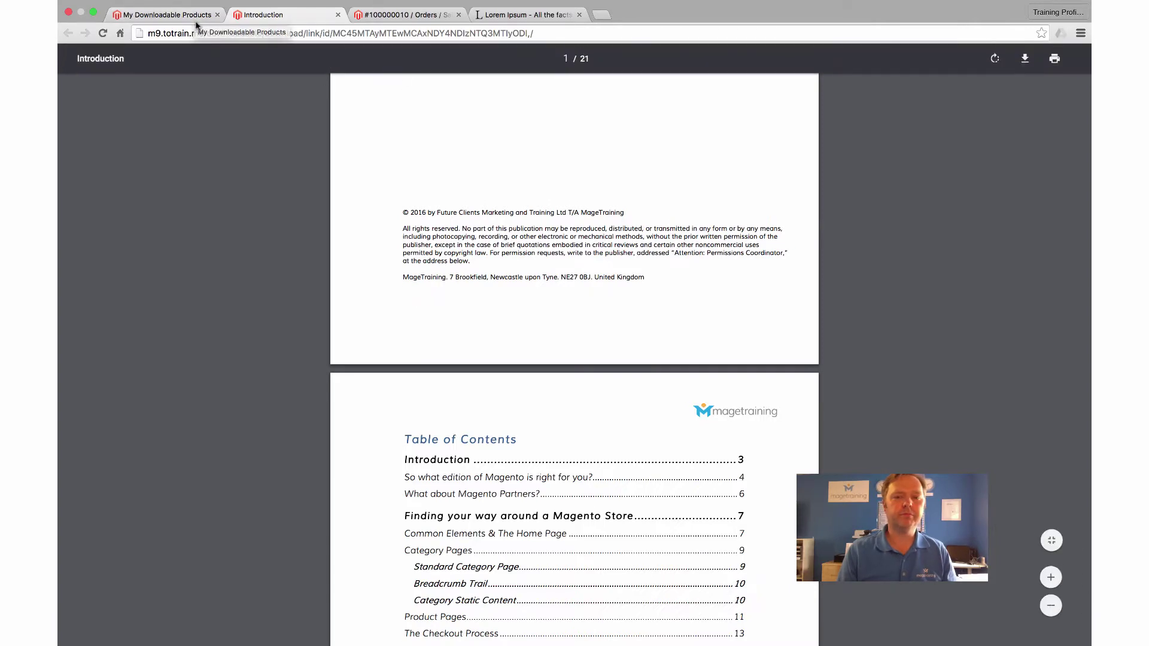
{"action": "left_click", "coordinate": [178, 16]}
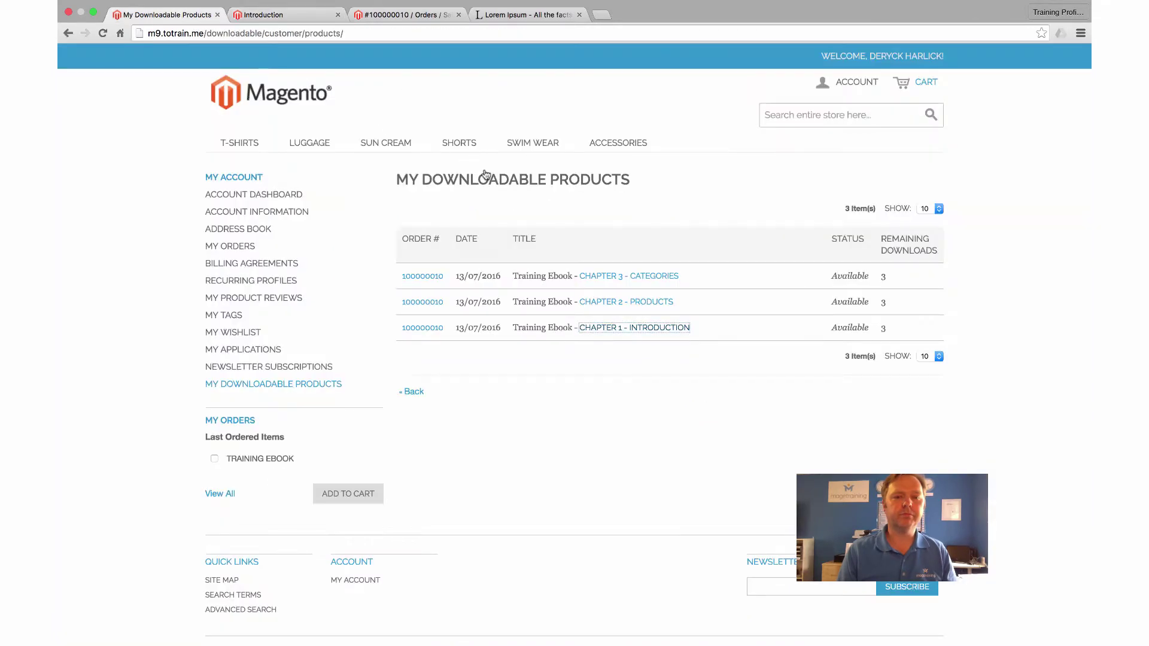
Switch to the Magento Admin Panel and open the system configuration.
{"action": "left_click", "coordinate": [398, 14]}
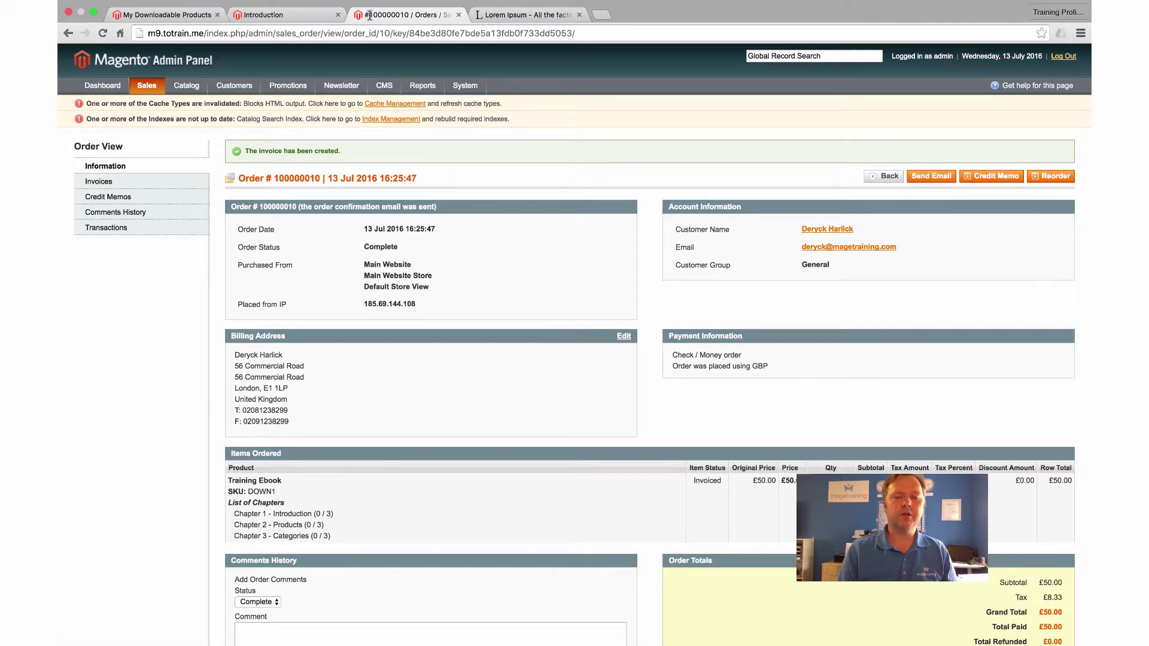
{"action": "left_click", "coordinate": [485, 303]}
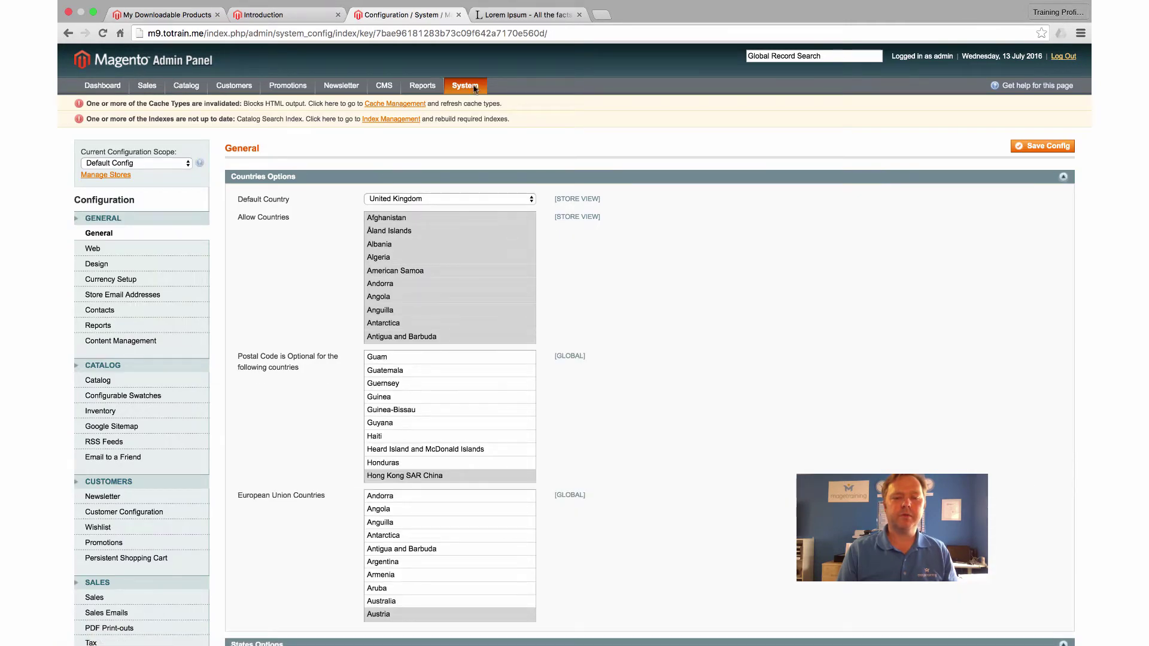
{"action": "mouse_move", "coordinate": [477, 89]}
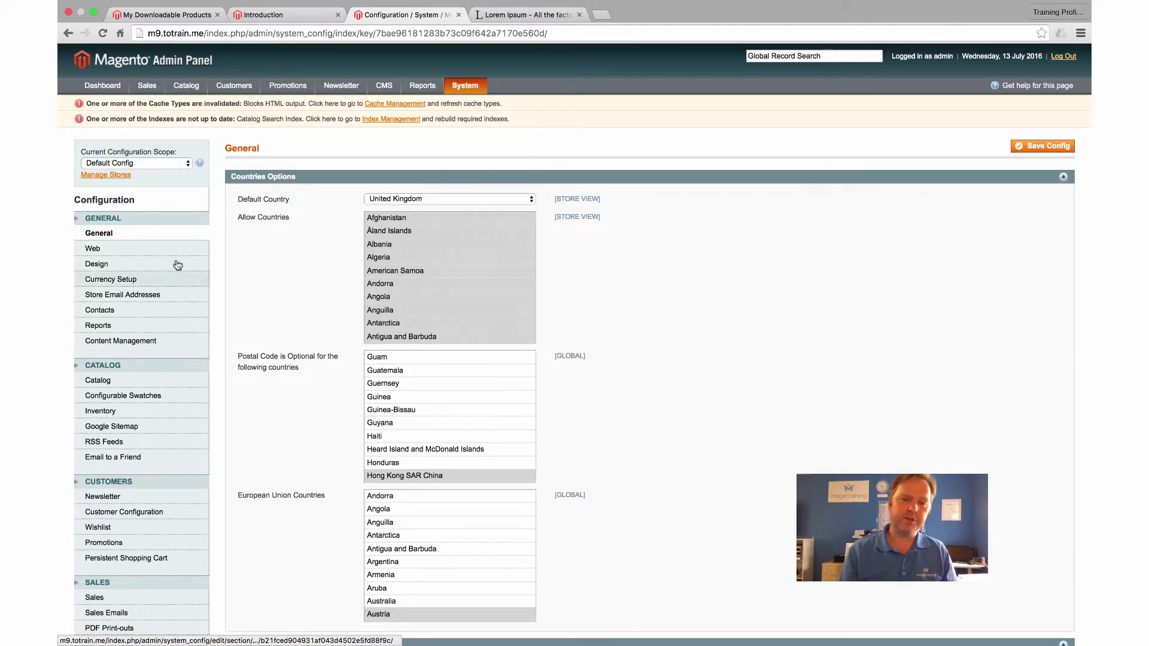
Open the Catalog configuration and expand its Downloadable Product Options section.
{"action": "scroll", "coordinate": [175, 265], "scroll_direction": "down", "scroll_amount": 5}
{"action": "scroll", "coordinate": [177, 264], "scroll_direction": "down", "scroll_amount": 3}
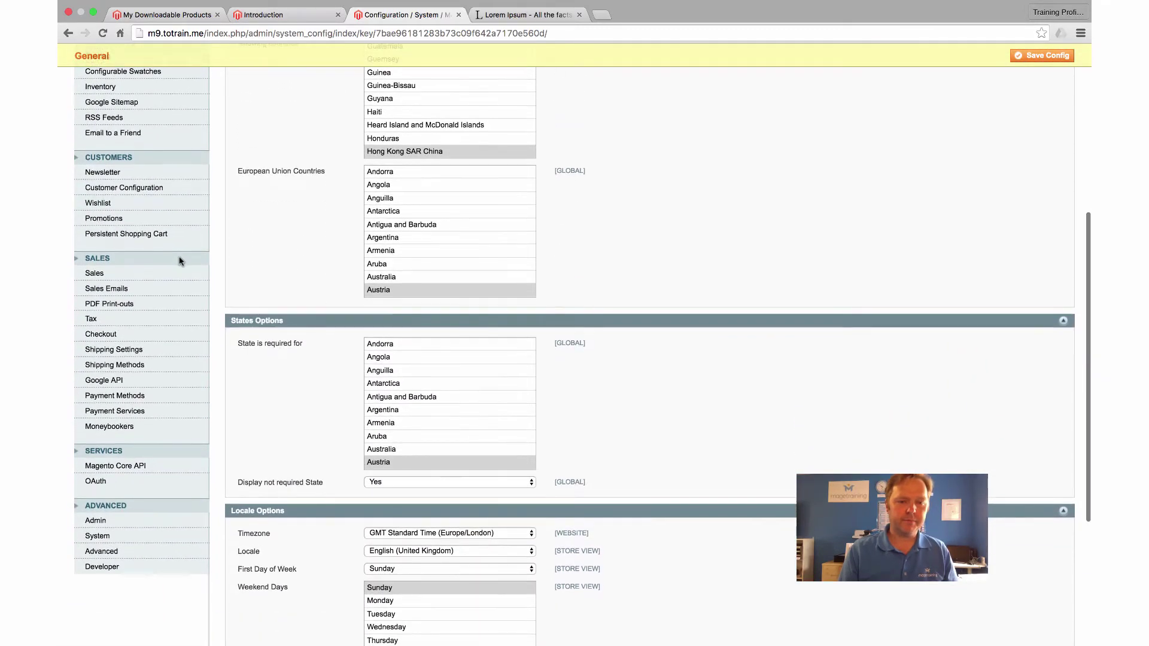
{"action": "scroll", "coordinate": [180, 262], "scroll_direction": "up", "scroll_amount": 2}
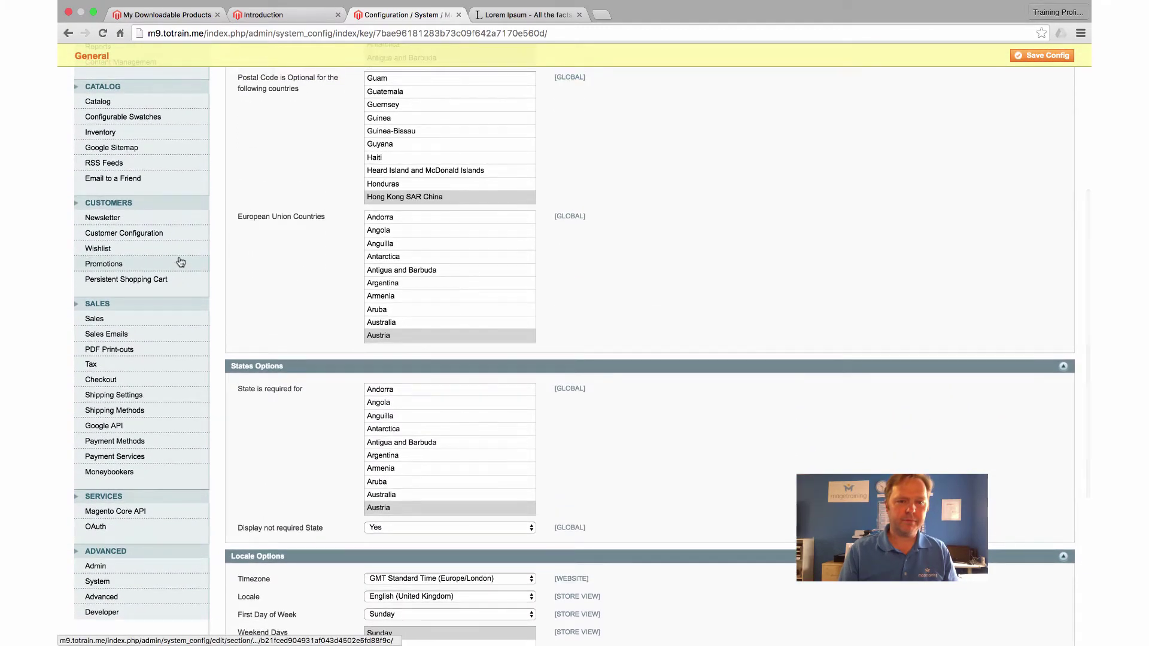
{"action": "scroll", "coordinate": [179, 259], "scroll_direction": "up", "scroll_amount": 1}
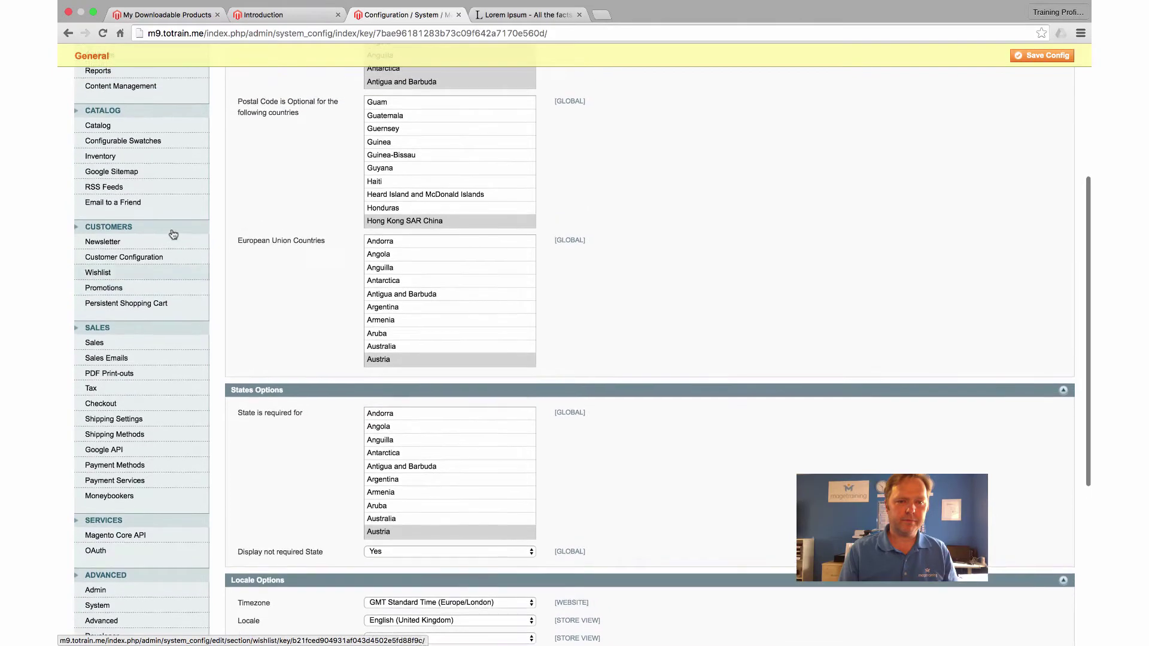
{"action": "left_click", "coordinate": [109, 128]}
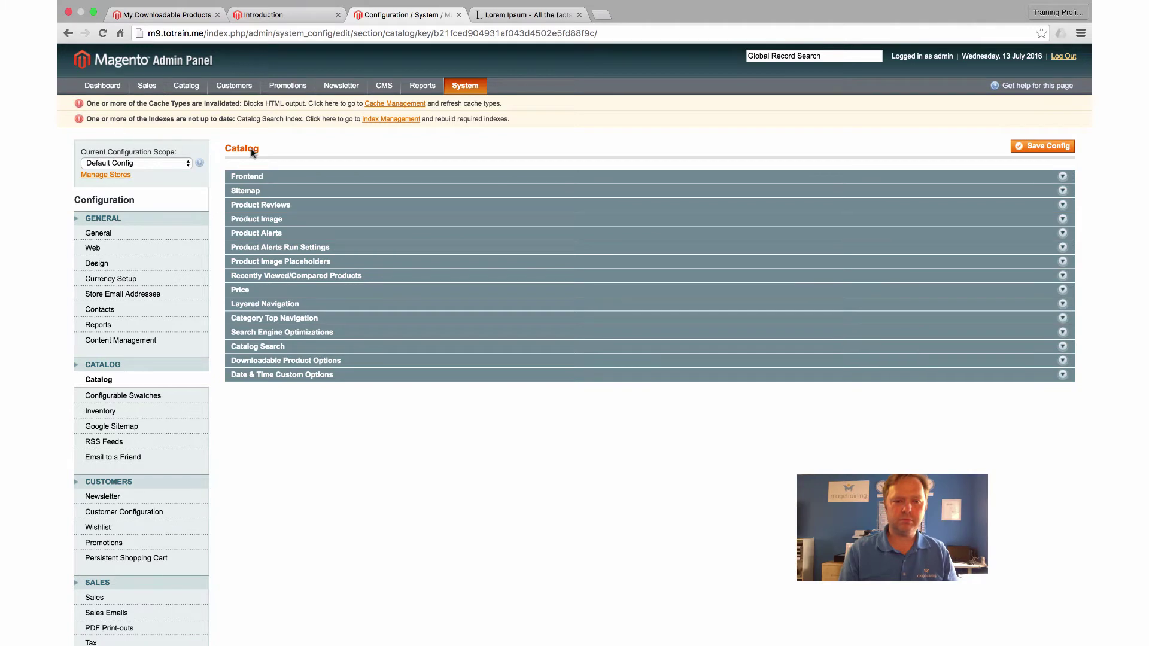
{"action": "scroll", "coordinate": [256, 194], "scroll_direction": "down", "scroll_amount": 1}
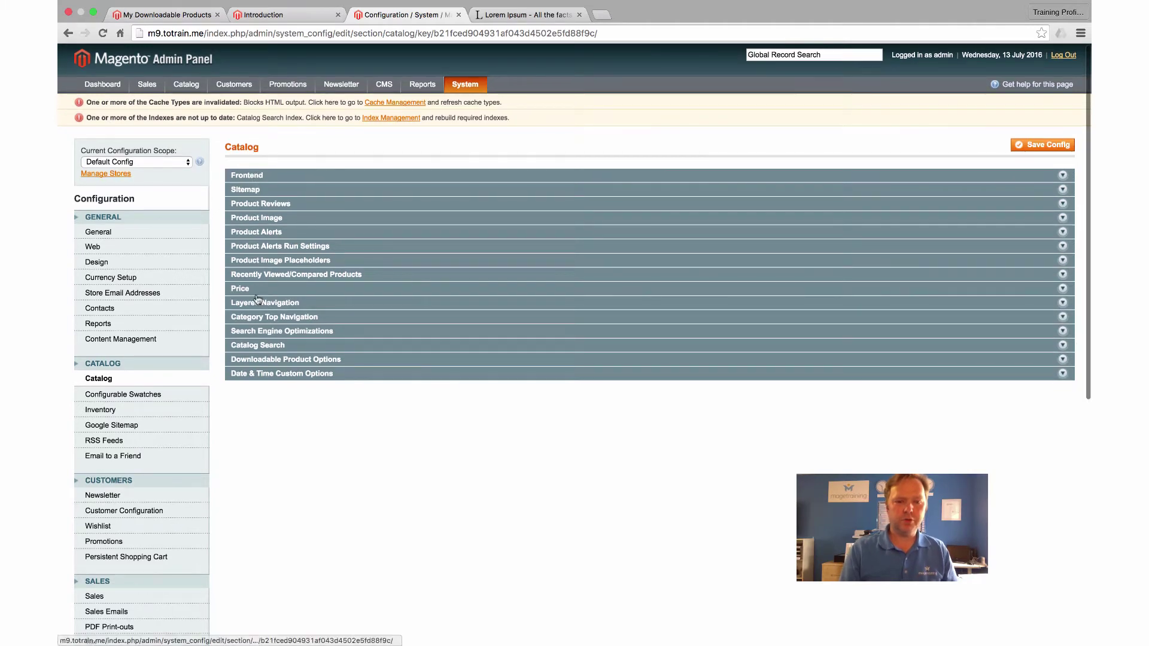
{"action": "left_click", "coordinate": [261, 360]}
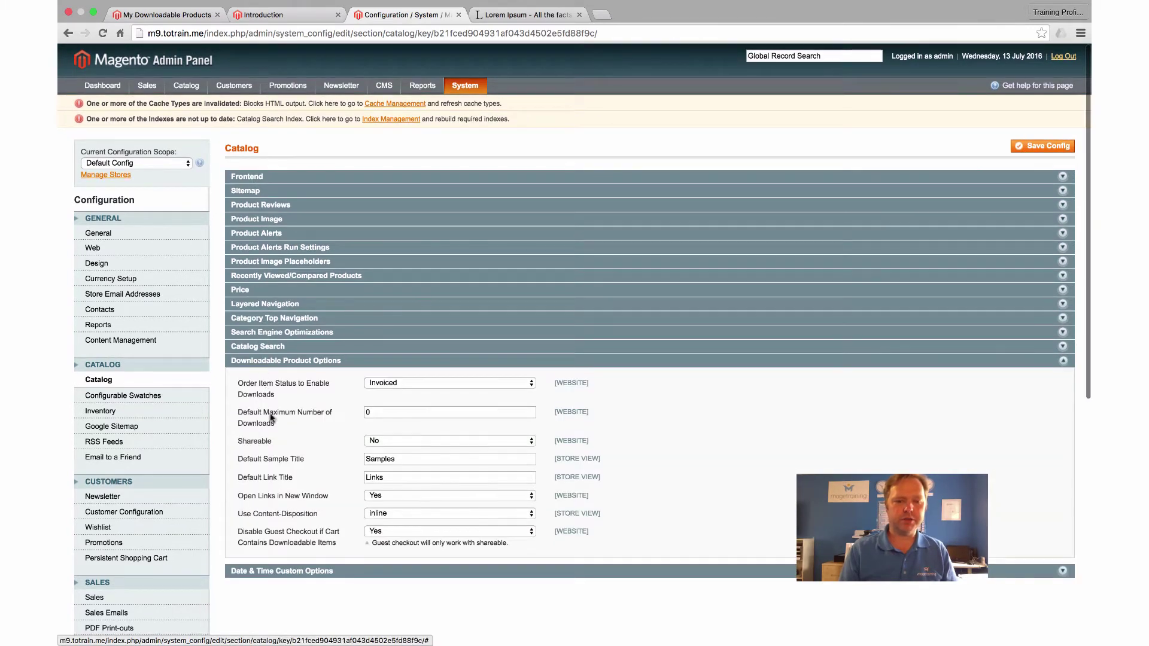
Review the choices for Order Item Status to Enable Downloads, keeping Invoiced selected.
{"action": "scroll", "coordinate": [263, 426], "scroll_direction": "down", "scroll_amount": 1}
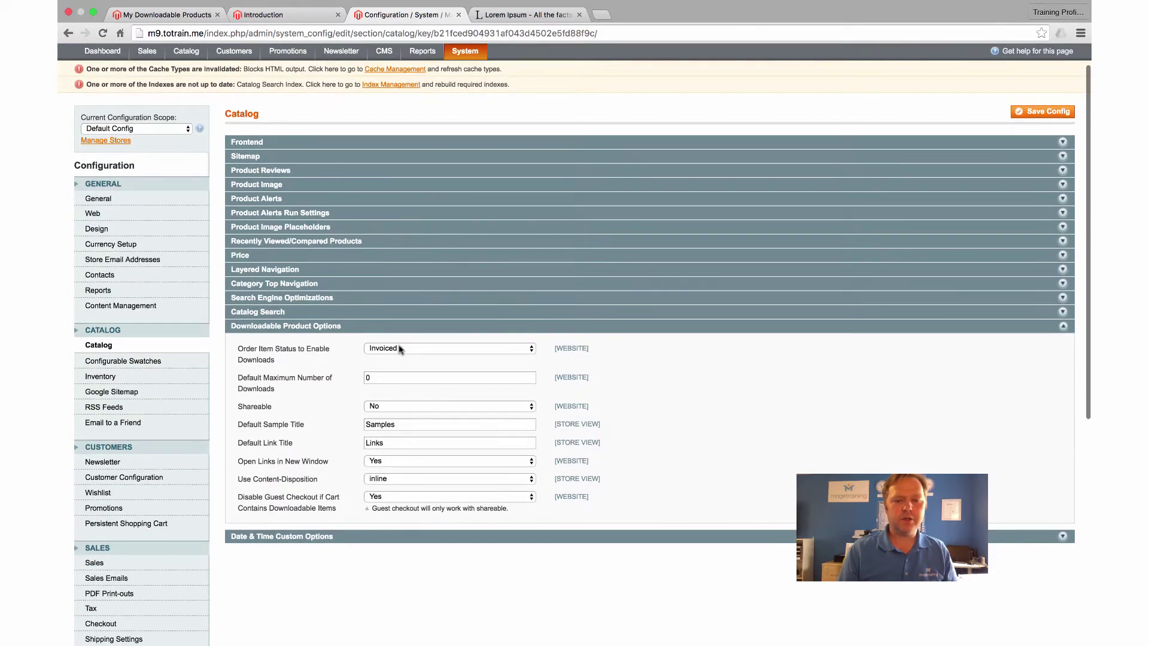
{"action": "left_click", "coordinate": [400, 350]}
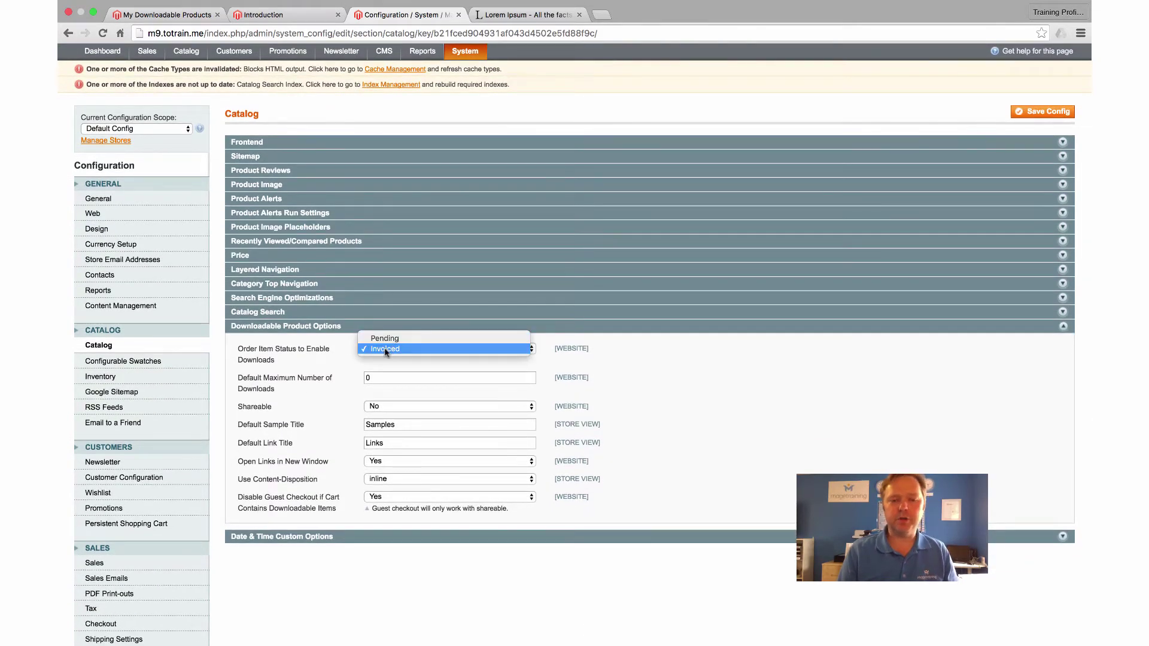
{"action": "left_click", "coordinate": [419, 390]}
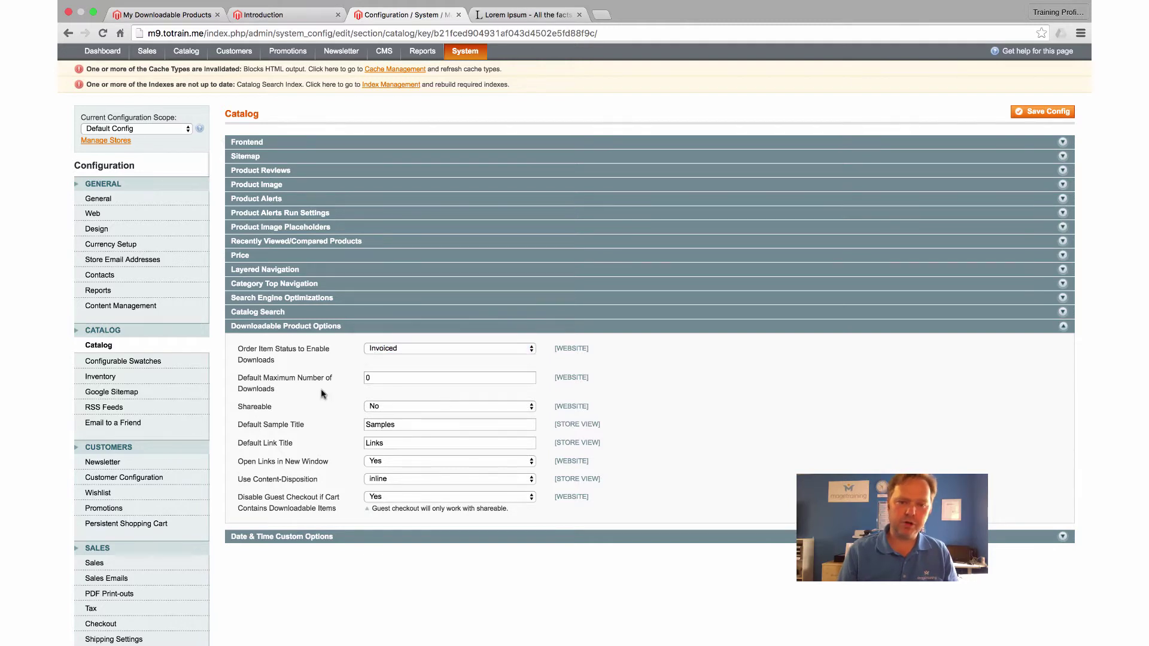
Set the Default Maximum Number of Downloads to 3.
{"action": "scroll", "coordinate": [419, 347], "scroll_direction": "down", "scroll_amount": 1}
{"action": "scroll", "coordinate": [418, 345], "scroll_direction": "up", "scroll_amount": 1}
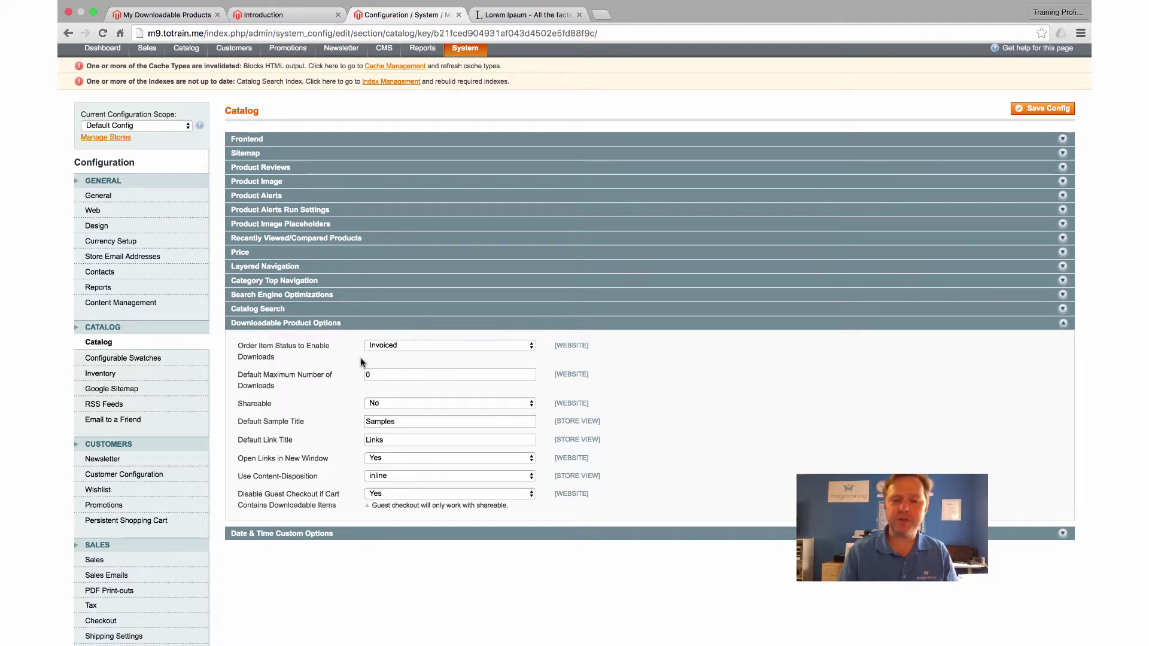
{"action": "scroll", "coordinate": [356, 371], "scroll_direction": "down", "scroll_amount": 2}
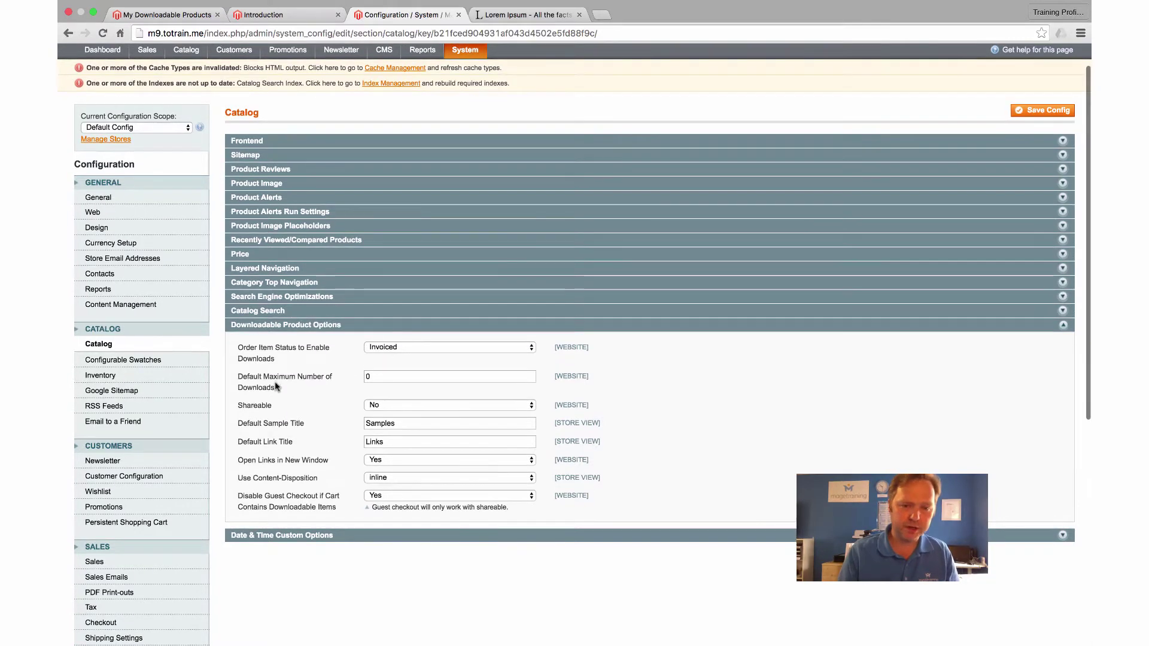
{"action": "scroll", "coordinate": [350, 385], "scroll_direction": "down", "scroll_amount": 3}
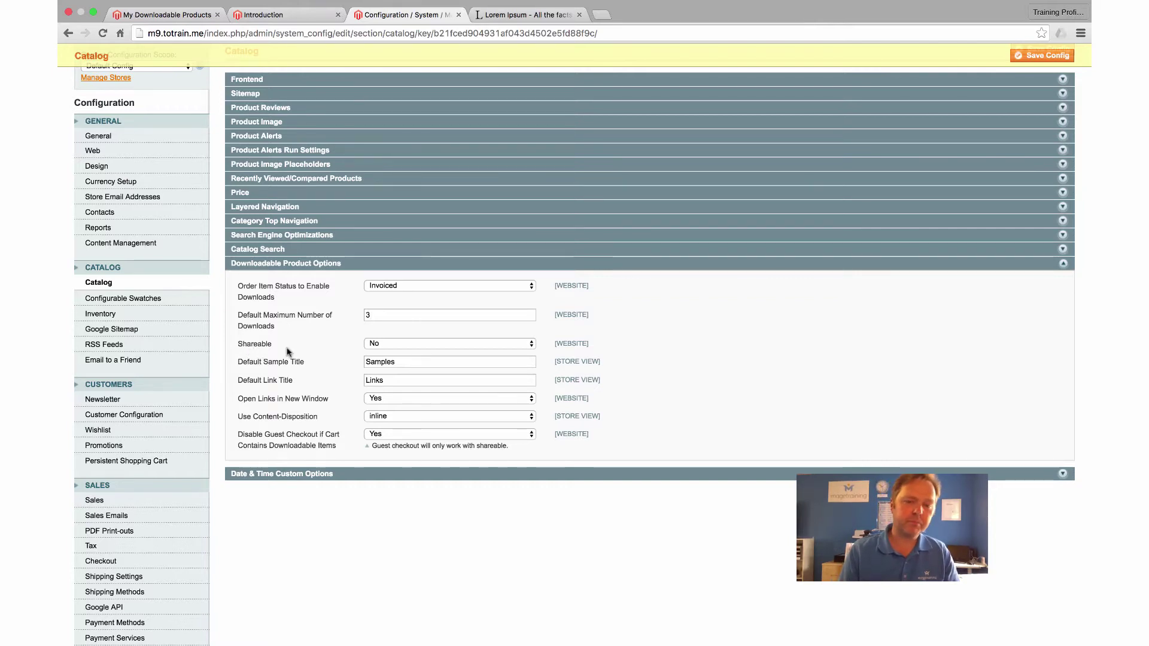
Check the Shareable choices, leaving No selected, and set Use Content-Disposition to attachment.
{"action": "left_click", "coordinate": [405, 345]}
{"action": "left_click", "coordinate": [325, 348]}
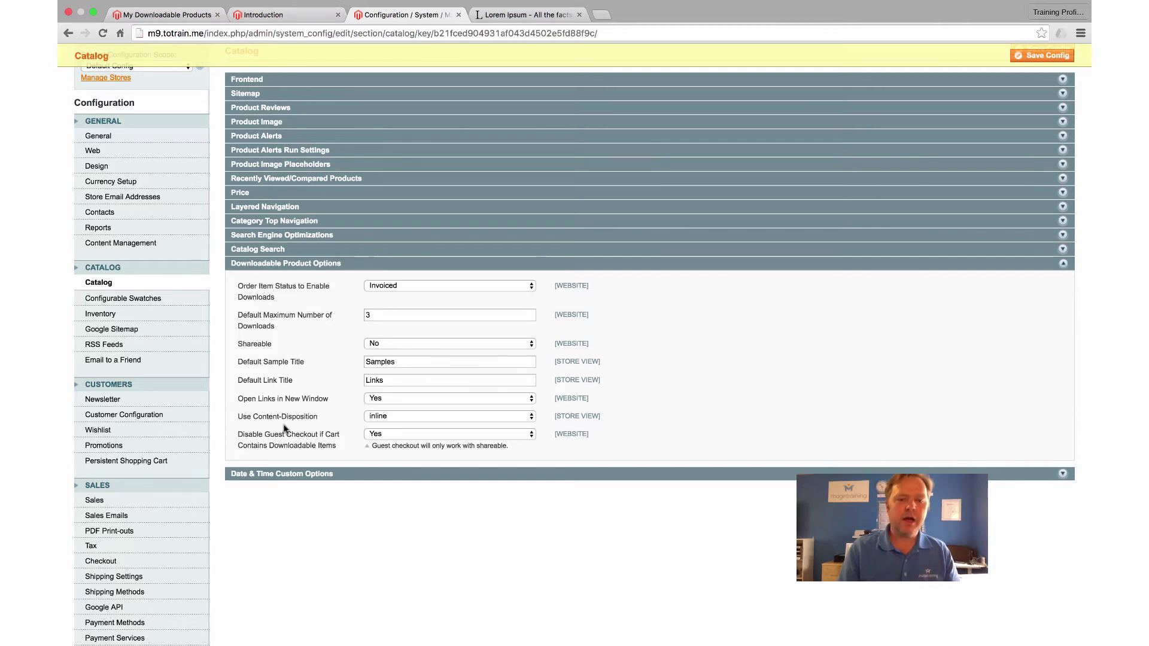
{"action": "scroll", "coordinate": [250, 372], "scroll_direction": "down", "scroll_amount": 2}
{"action": "scroll", "coordinate": [320, 377], "scroll_direction": "down", "scroll_amount": 2}
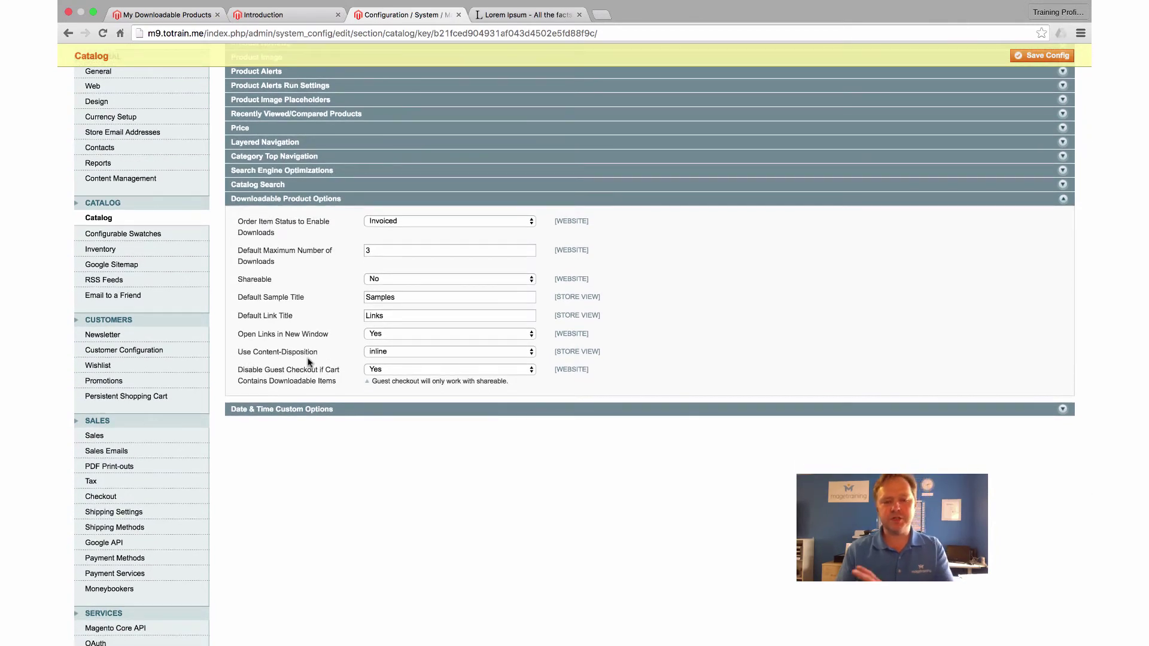
{"action": "left_click", "coordinate": [418, 353]}
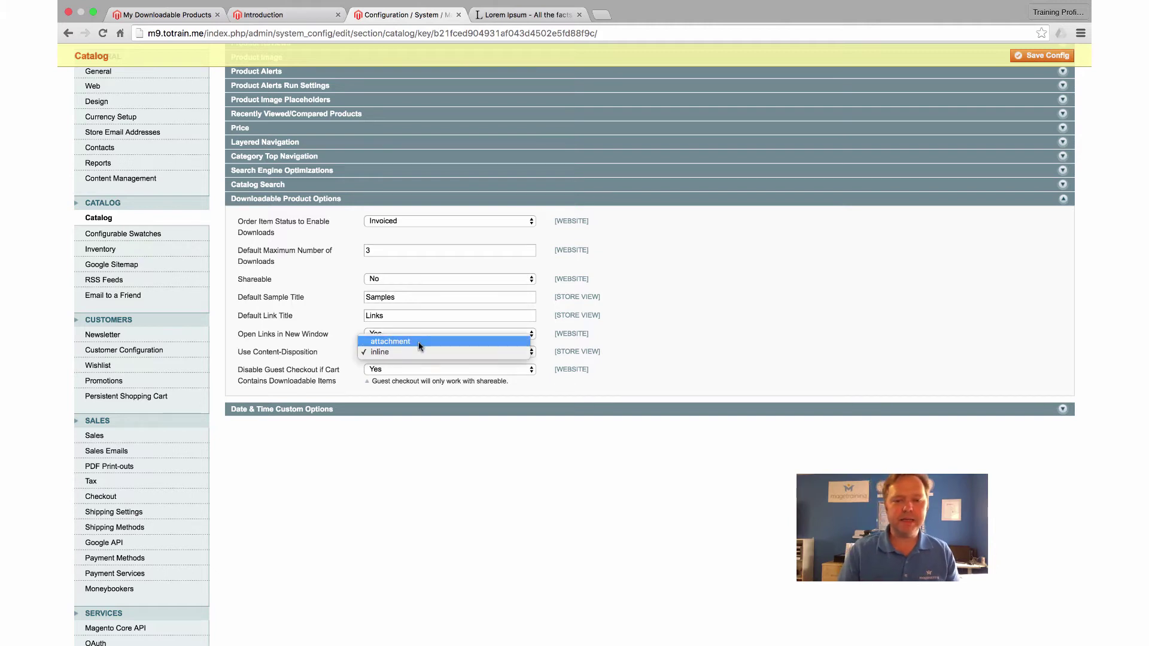
{"action": "left_click", "coordinate": [418, 342]}
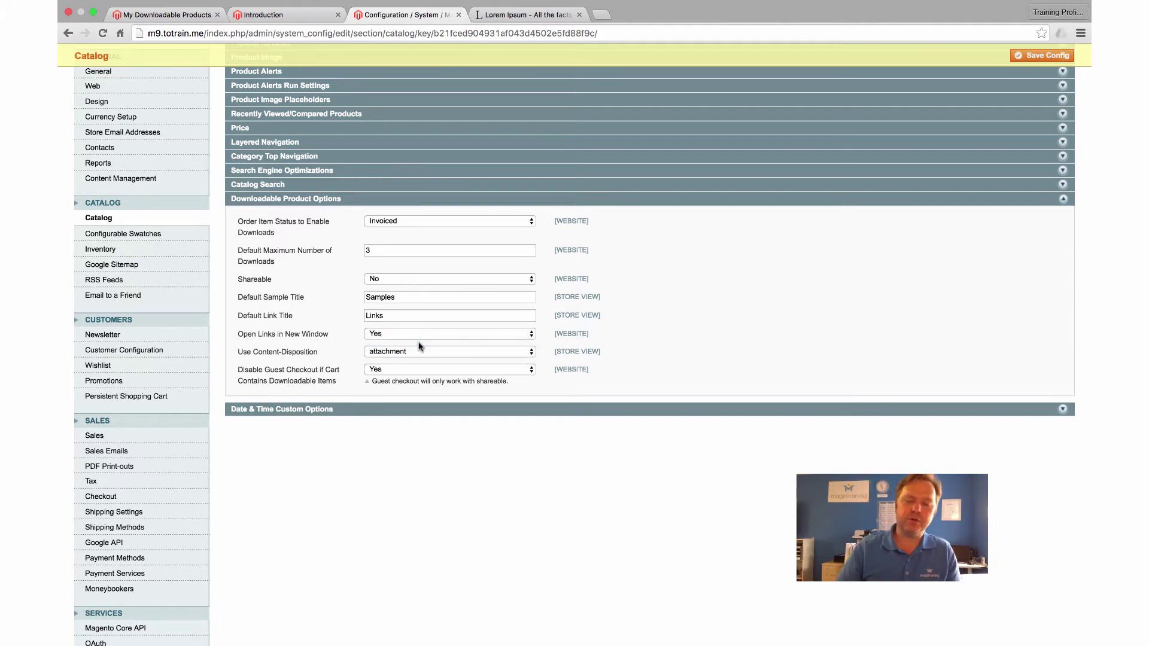
Look at how the Introduction chapter opened from My Downloadable Products, and return to the Catalog configuration.
{"action": "left_click", "coordinate": [280, 17]}
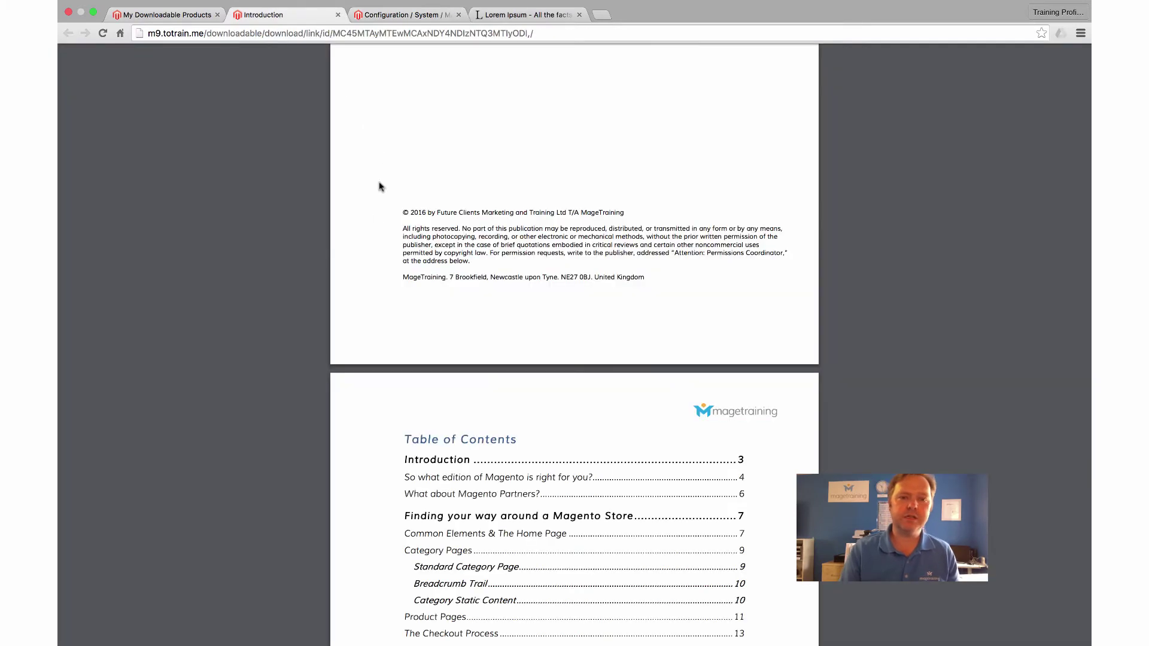
{"action": "scroll", "coordinate": [377, 219], "scroll_direction": "up", "scroll_amount": 7}
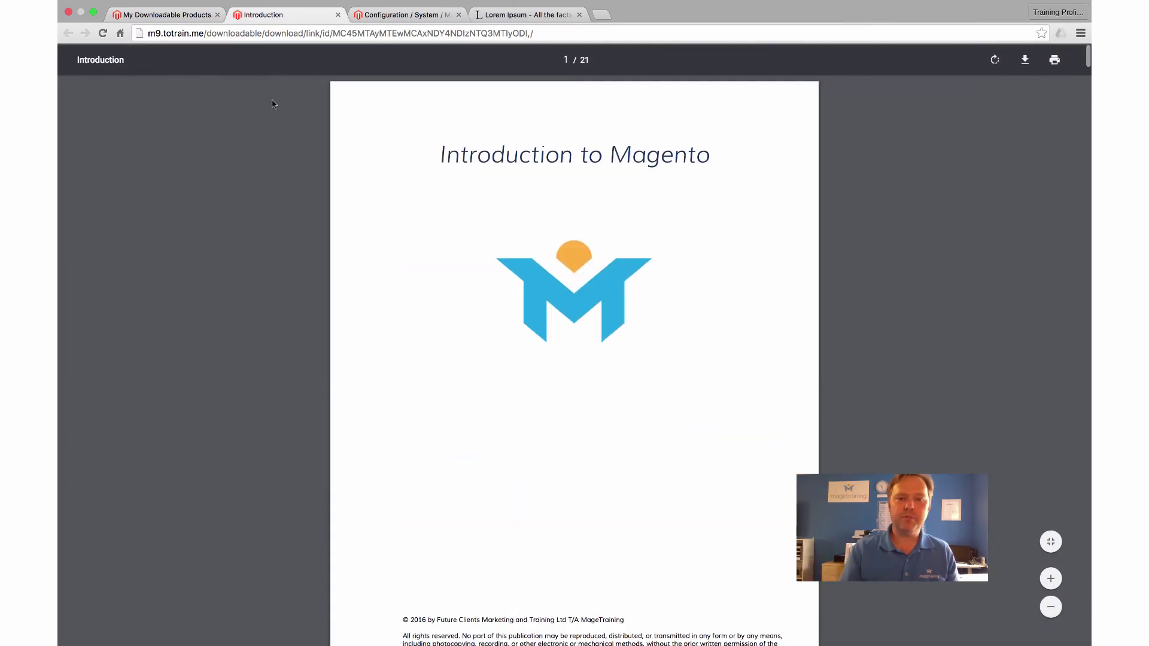
{"action": "left_click", "coordinate": [164, 16]}
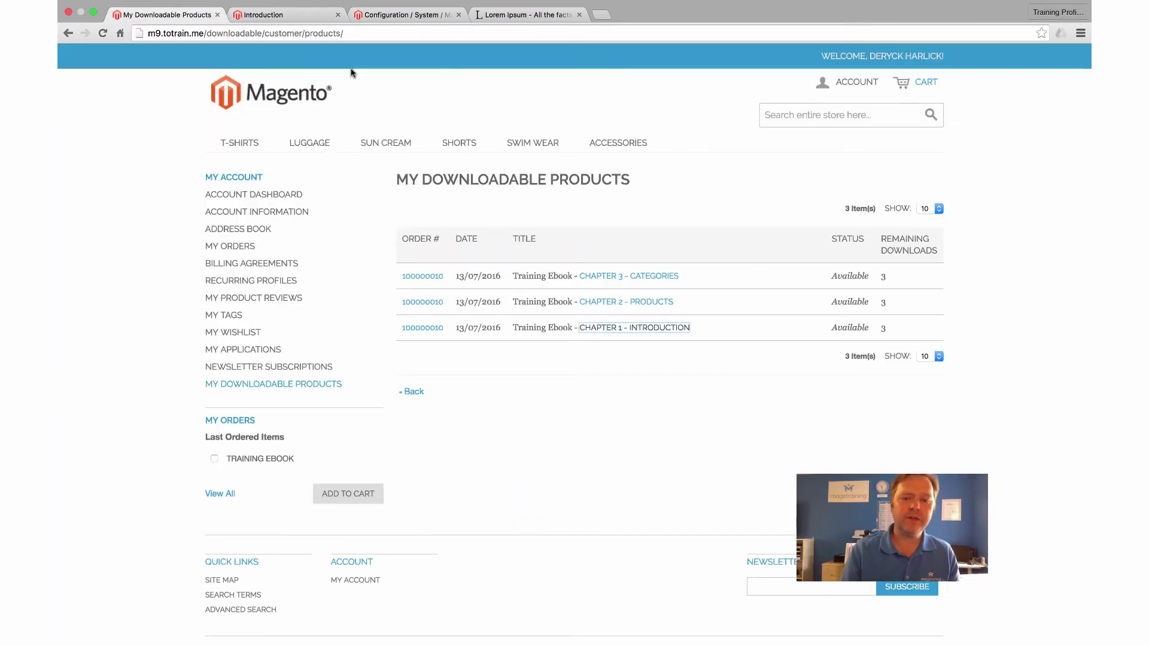
{"action": "left_click", "coordinate": [274, 13]}
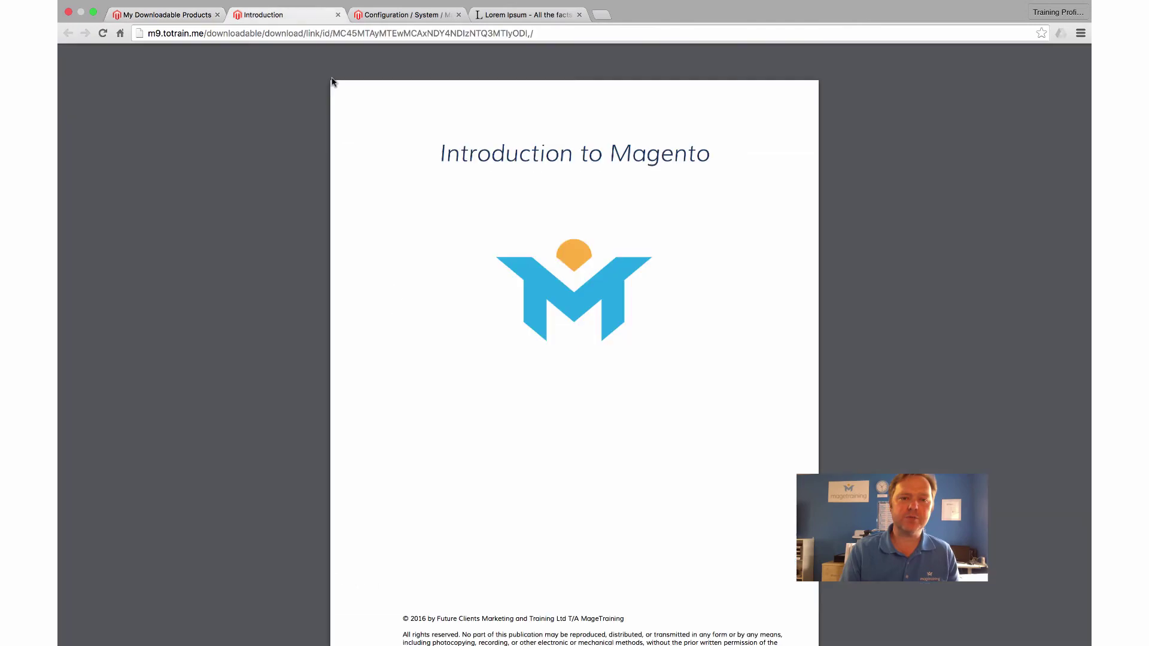
{"action": "left_click", "coordinate": [381, 16]}
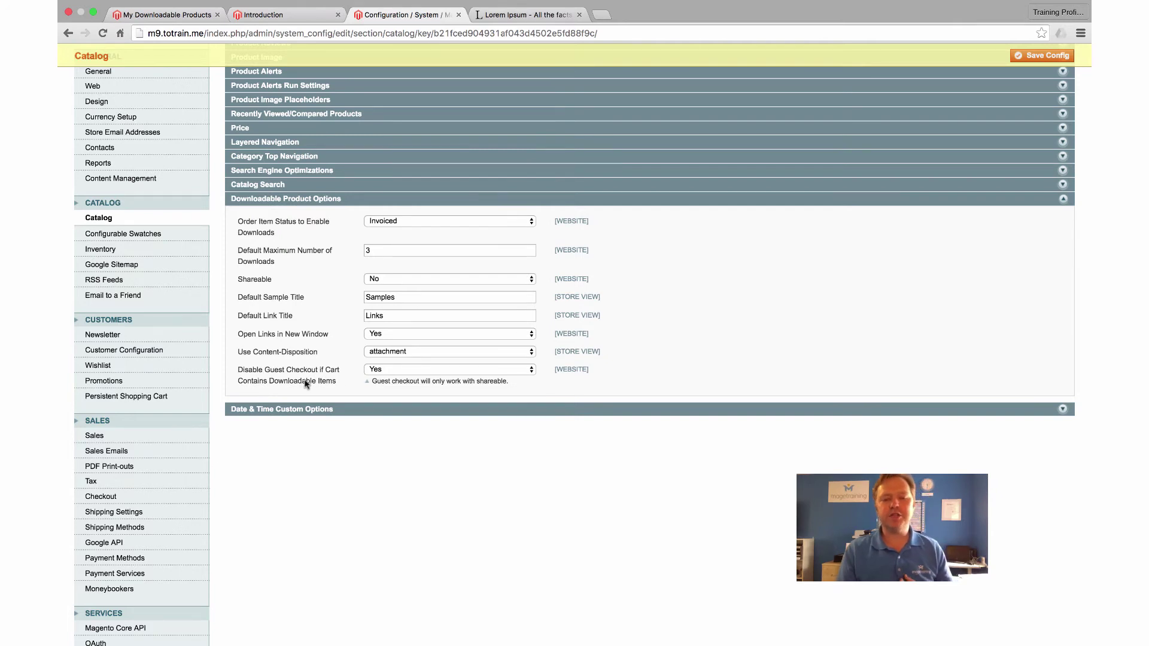
Try No for disabling guest checkout when the cart contains downloadable items, and set the option back to Yes.
{"action": "left_click", "coordinate": [385, 372]}
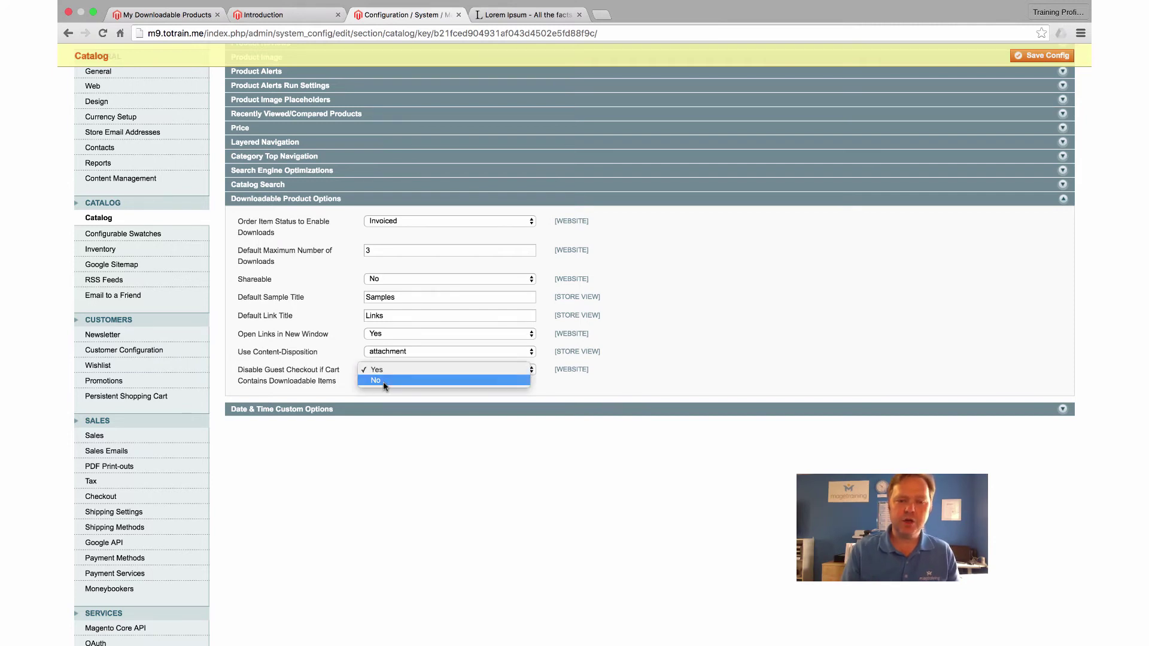
{"action": "left_click", "coordinate": [384, 381]}
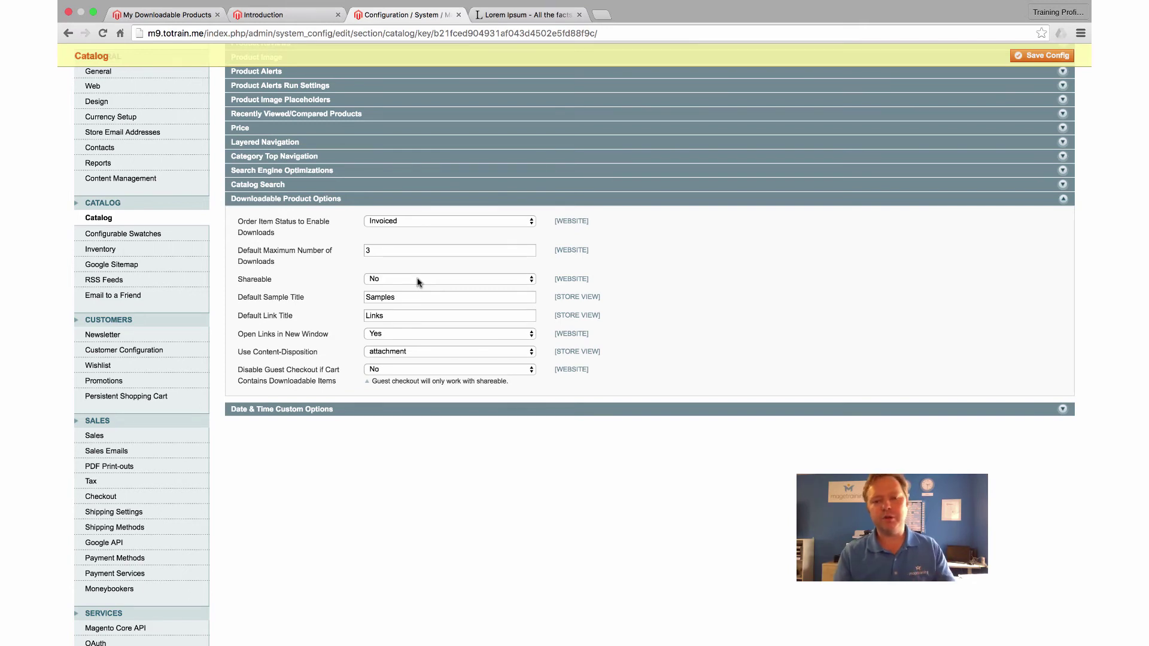
{"action": "left_click", "coordinate": [388, 370]}
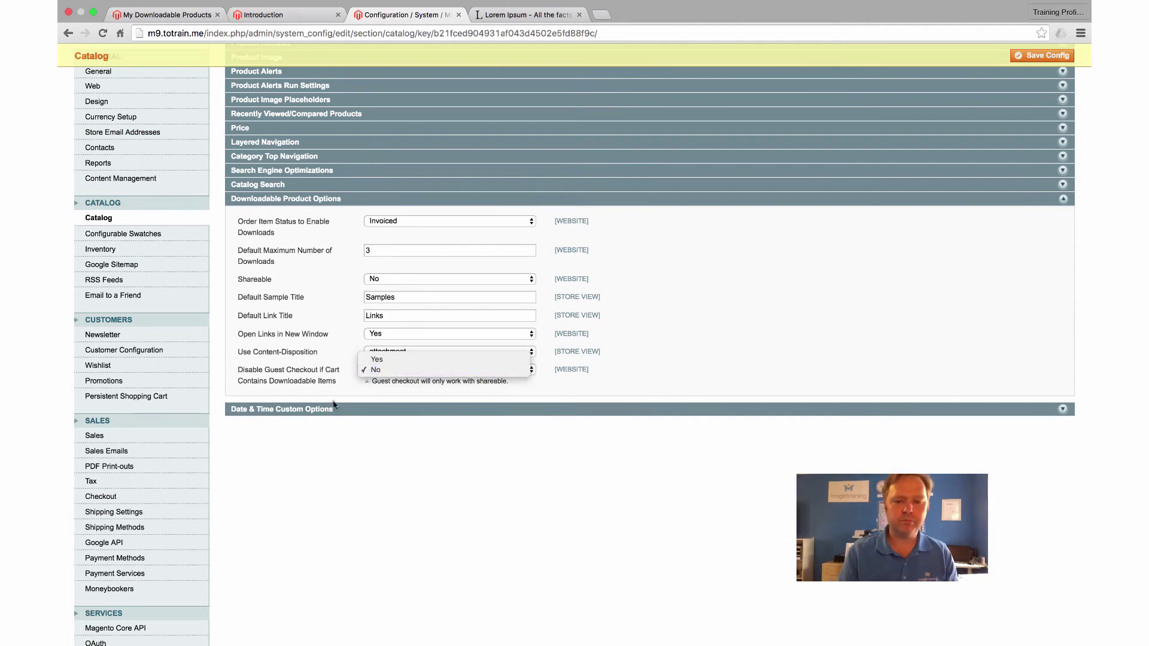
{"action": "key", "text": "Down"}
{"action": "key", "text": "Return"}
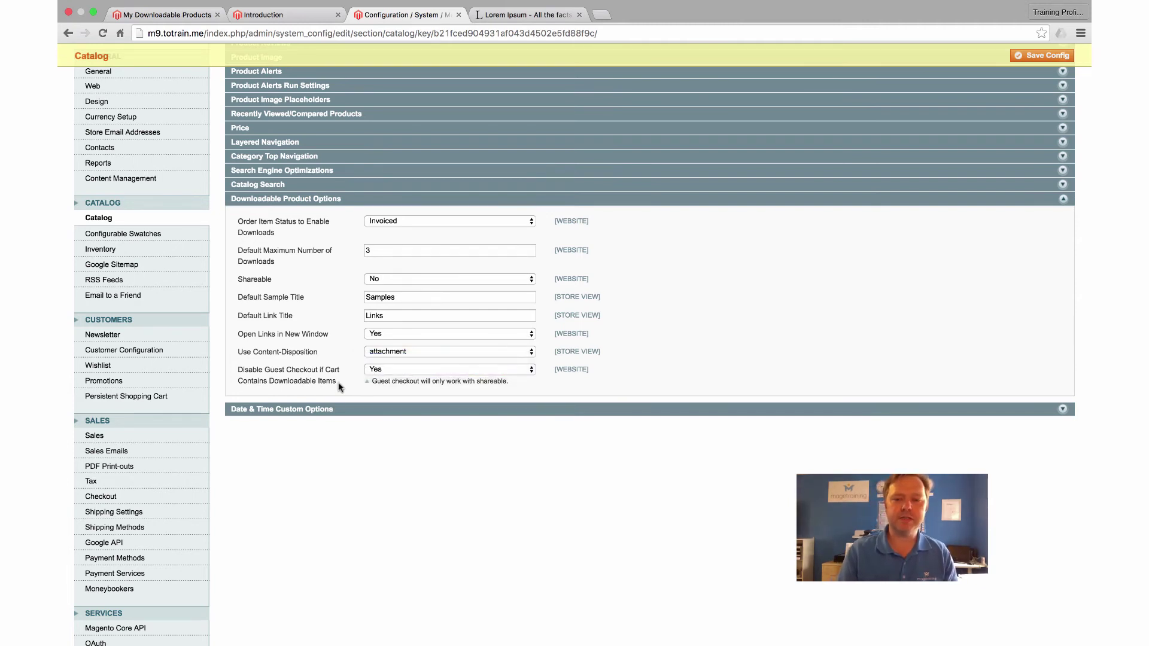